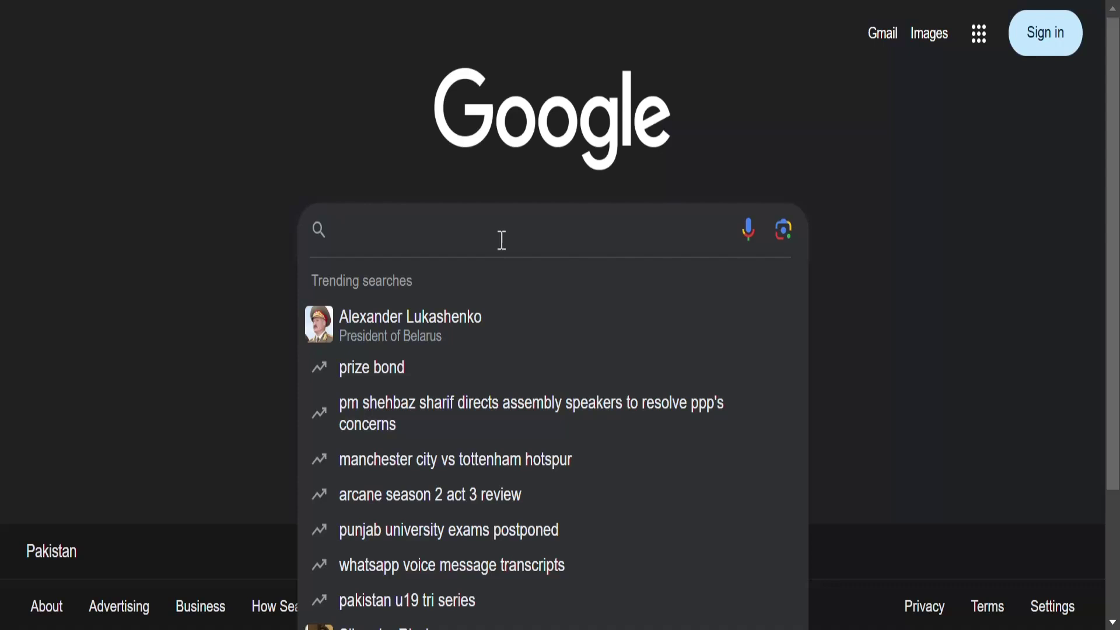
- Google 'cisco software download' and open Cisco's Software Downloads site
{"action": "type", "text": "ci"}
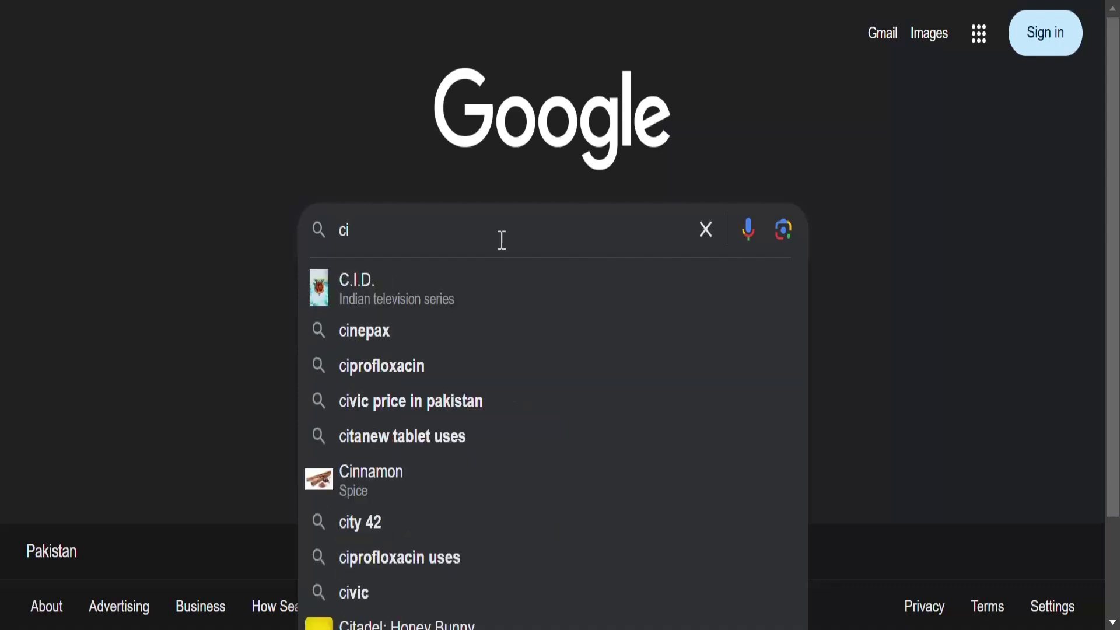
{"action": "type", "text": "sco"}
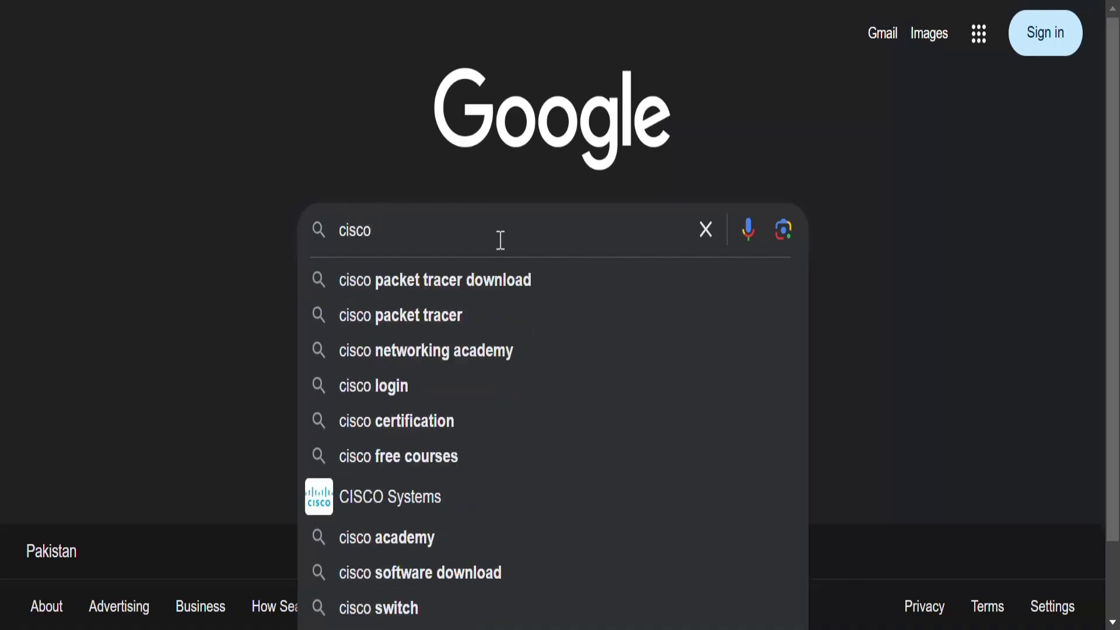
{"action": "left_click", "coordinate": [442, 569]}
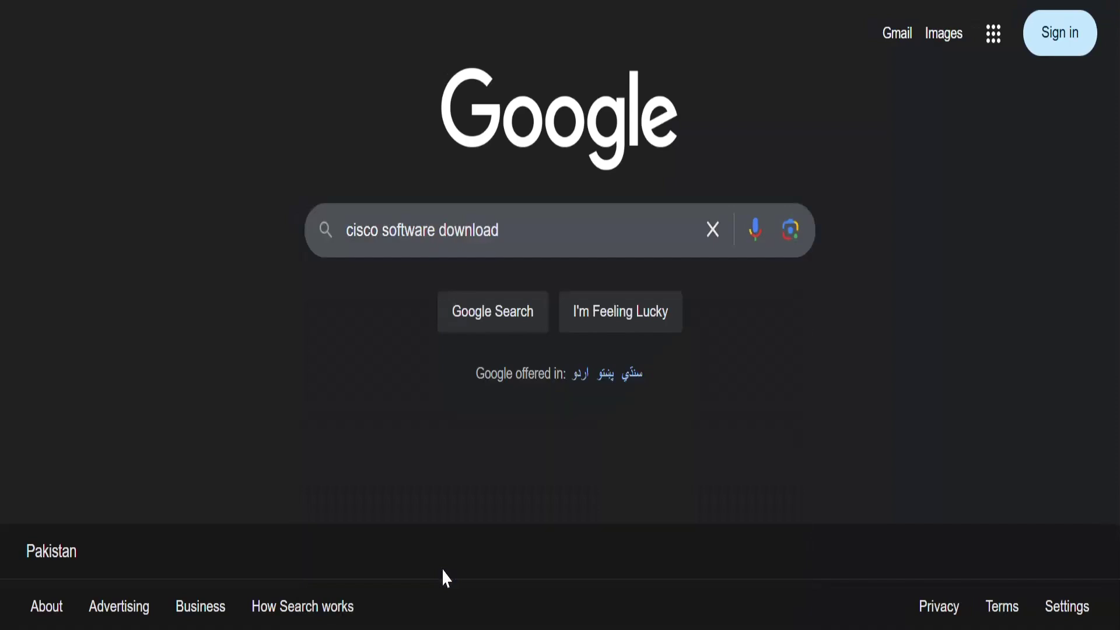
{"action": "left_click", "coordinate": [261, 251]}
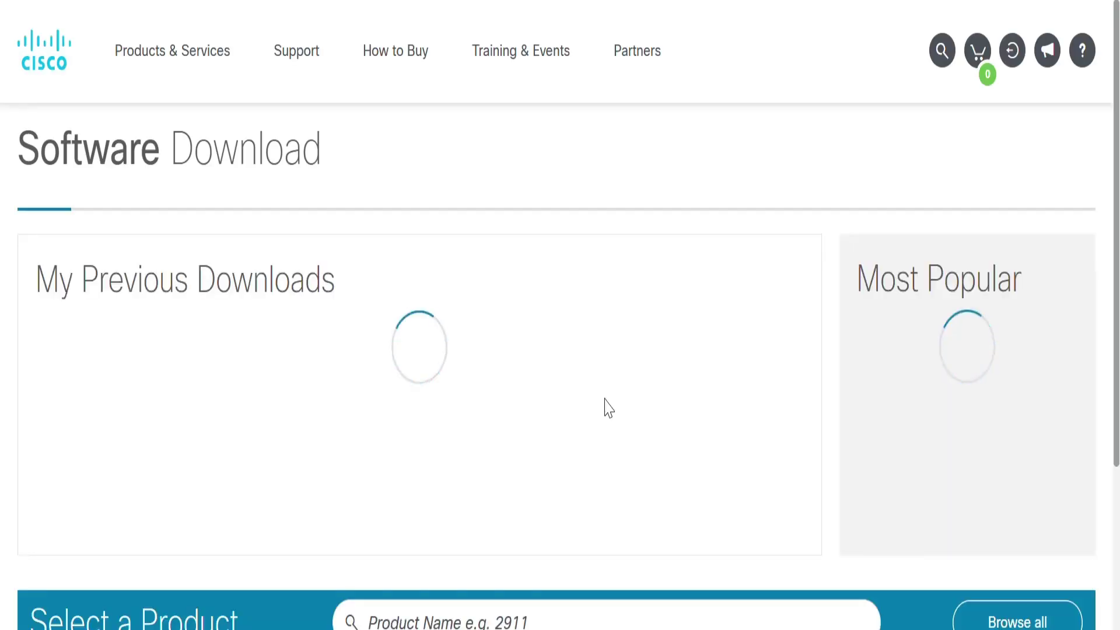
- Open the Modeling Labs Release 2.8.0 Free Tier page from My Previous Downloads
{"action": "scroll", "coordinate": [607, 407], "scroll_direction": "down", "scroll_amount": 1}
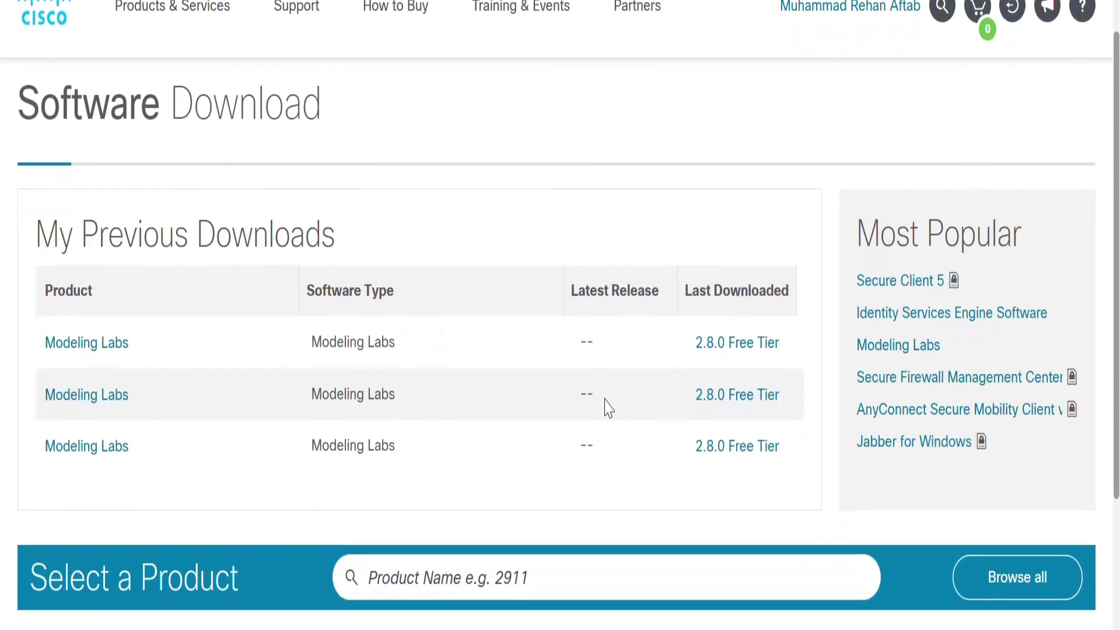
{"action": "scroll", "coordinate": [606, 407], "scroll_direction": "up", "scroll_amount": 1}
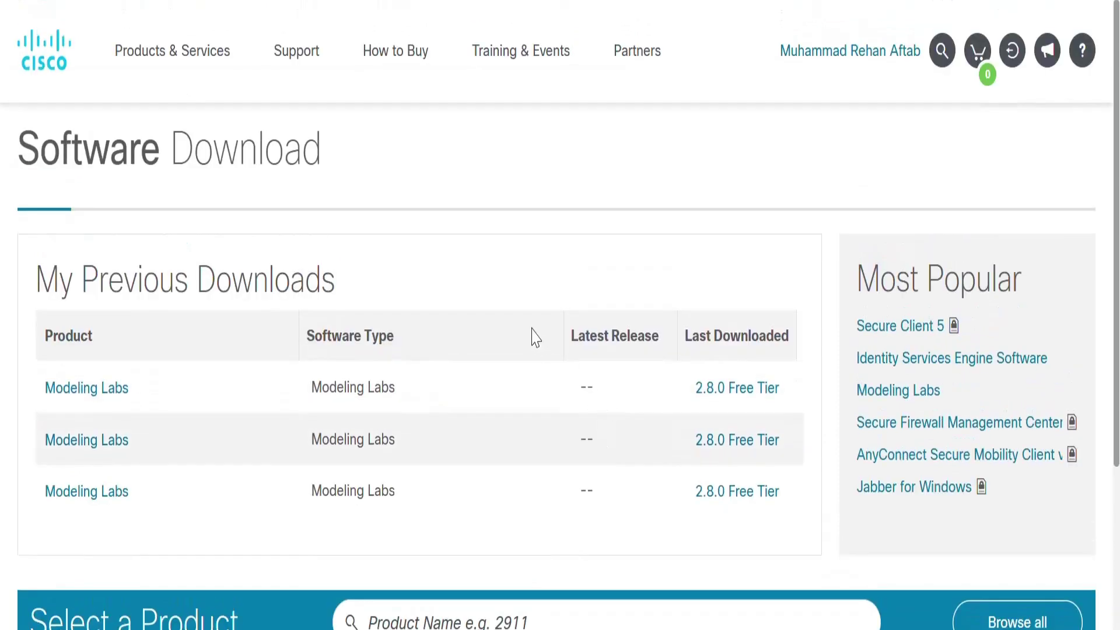
{"action": "scroll", "coordinate": [533, 337], "scroll_direction": "down", "scroll_amount": 2}
{"action": "scroll", "coordinate": [532, 337], "scroll_direction": "up", "scroll_amount": 2}
{"action": "scroll", "coordinate": [538, 265], "scroll_direction": "down", "scroll_amount": 3}
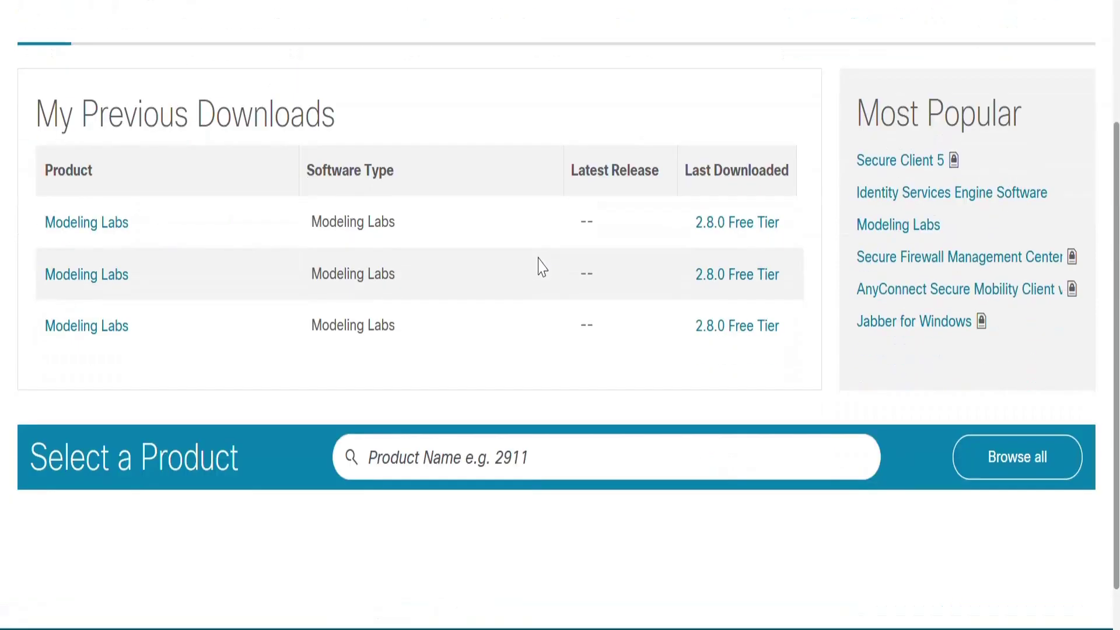
{"action": "left_click", "coordinate": [119, 231]}
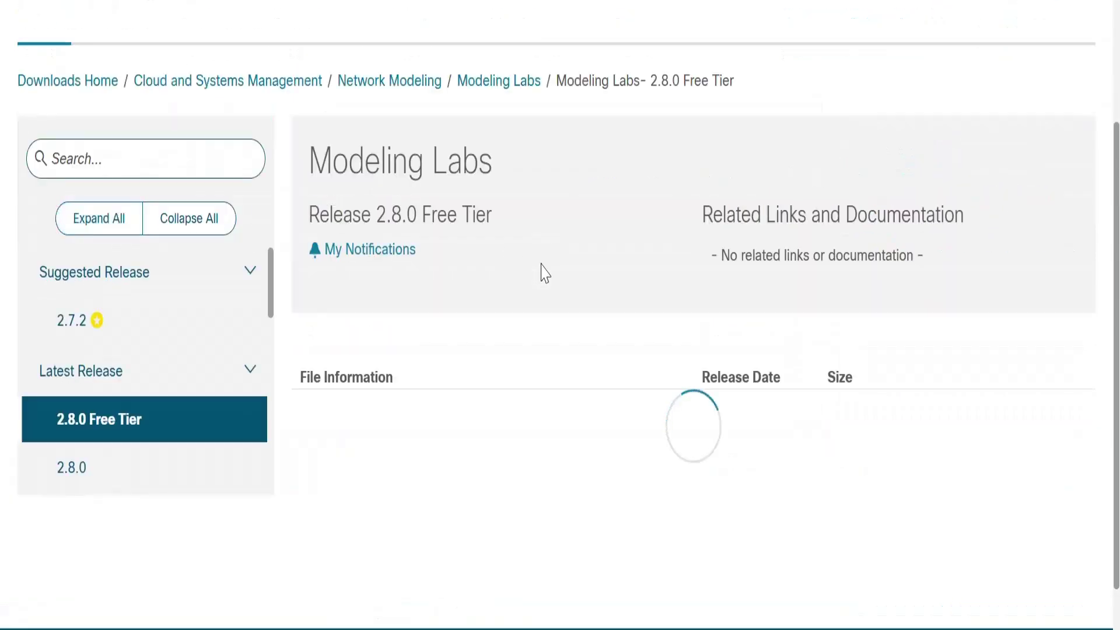
{"action": "scroll", "coordinate": [640, 375], "scroll_direction": "down", "scroll_amount": 4}
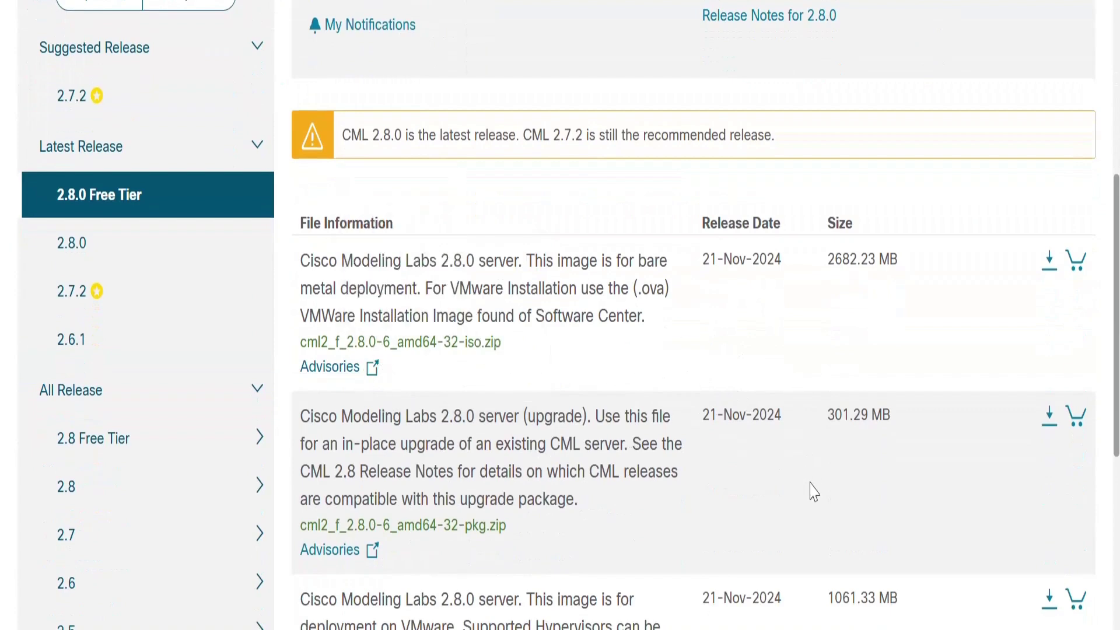
{"action": "scroll", "coordinate": [814, 491], "scroll_direction": "down", "scroll_amount": 2}
{"action": "scroll", "coordinate": [814, 491], "scroll_direction": "down", "scroll_amount": 1}
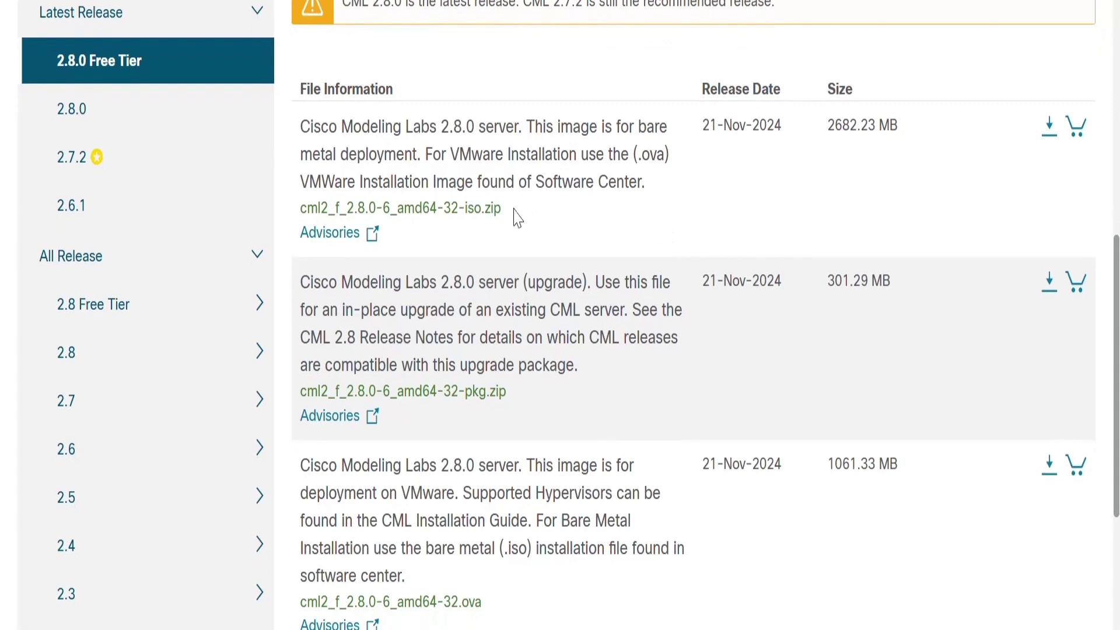
{"action": "scroll", "coordinate": [813, 554], "scroll_direction": "down", "scroll_amount": 1}
{"action": "scroll", "coordinate": [814, 554], "scroll_direction": "down", "scroll_amount": 1}
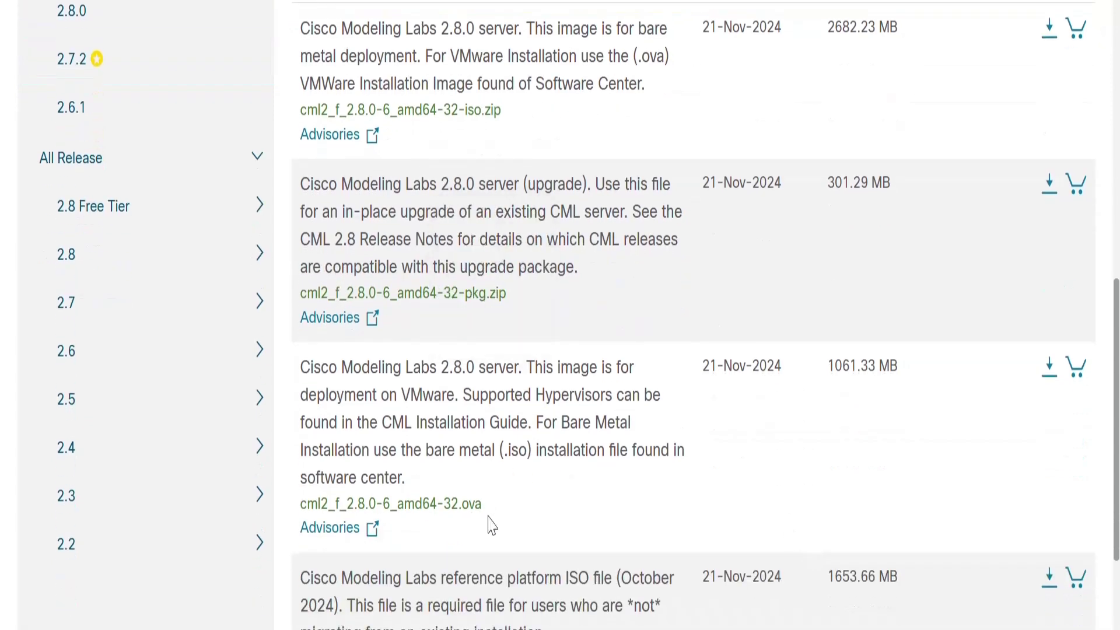
{"action": "scroll", "coordinate": [930, 383], "scroll_direction": "up", "scroll_amount": 2}
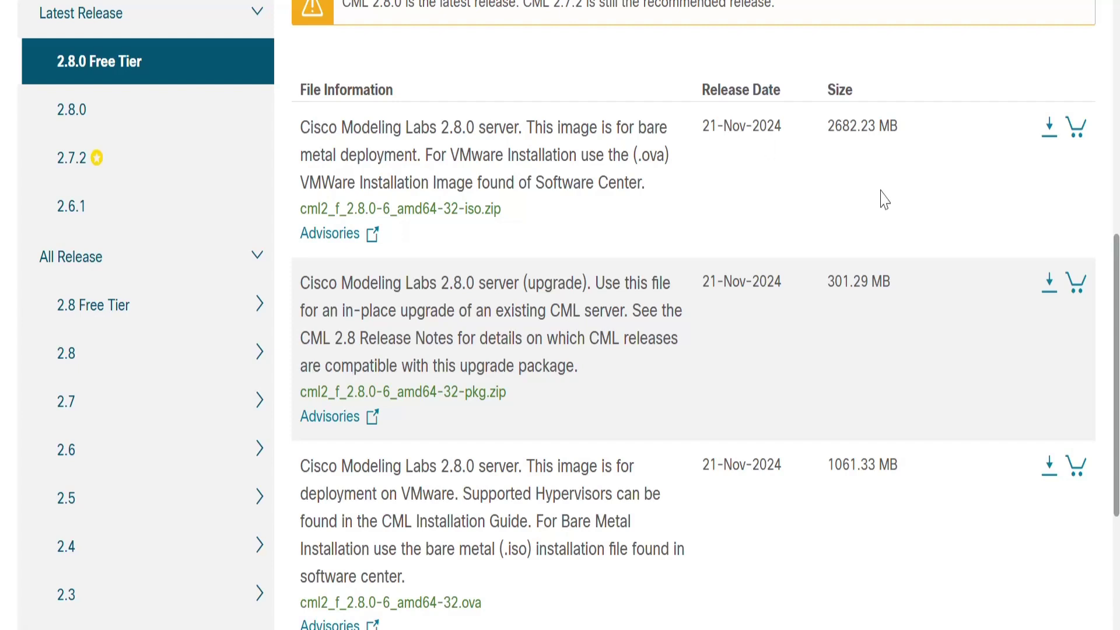
- Accept Cisco's General Terms to download the bare-metal ISO zip and the cml2_f_2.8.0-6_amd64-32.ova image
{"action": "left_click", "coordinate": [1049, 134]}
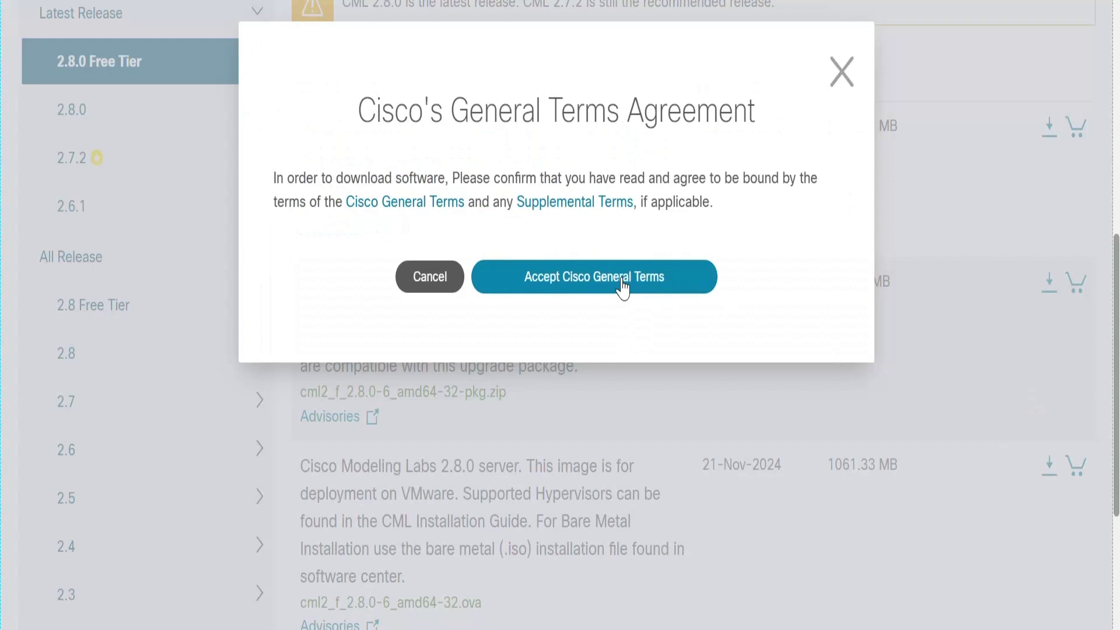
{"action": "left_click", "coordinate": [623, 286]}
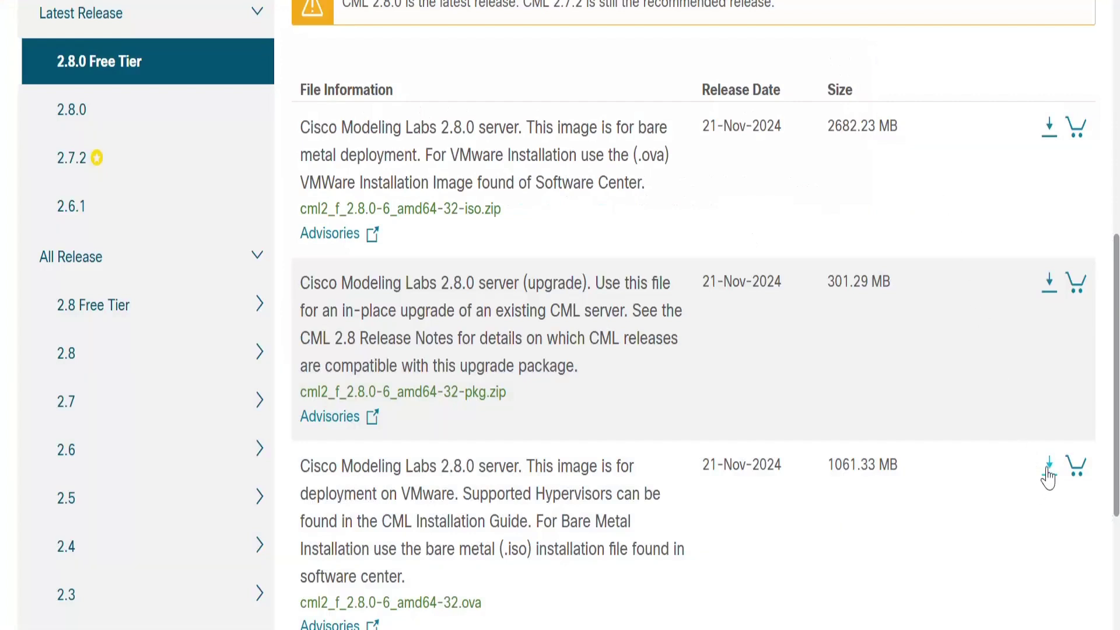
{"action": "left_click", "coordinate": [1051, 474]}
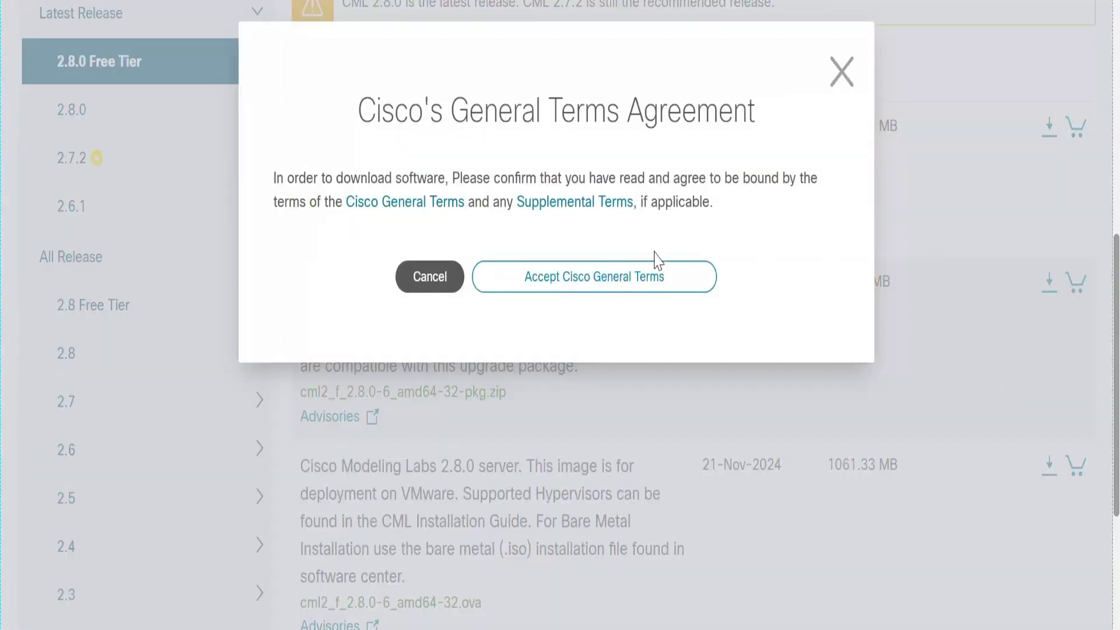
{"action": "left_click", "coordinate": [634, 275]}
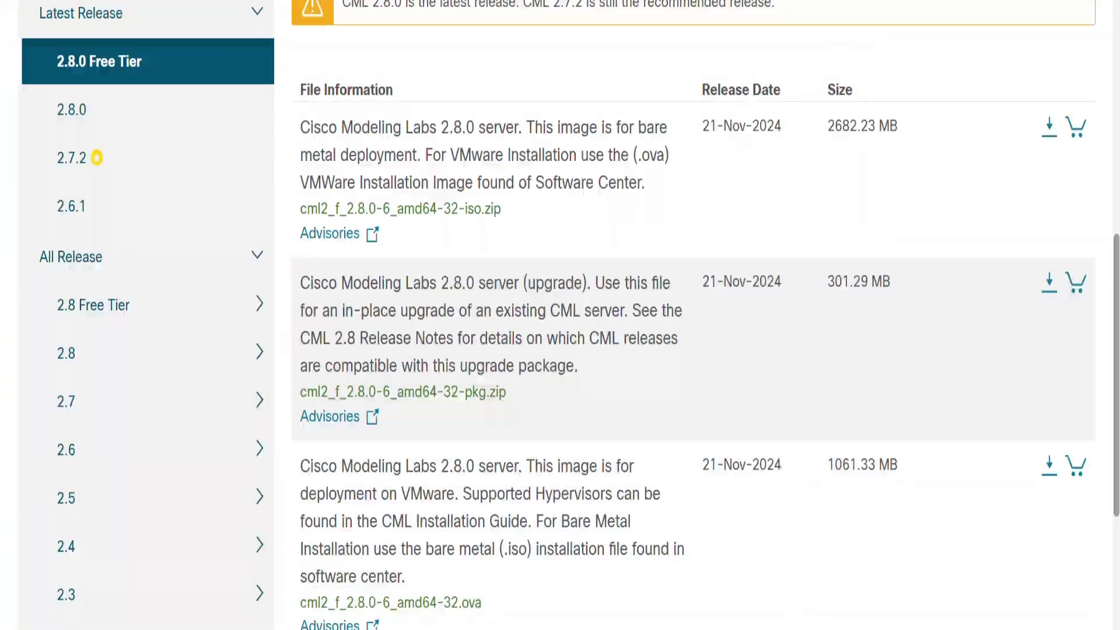
- Open cml2_f_2.8.0-6_amd64-32_3 from the Downloads folder in a maximized File Explorer
{"action": "key", "text": "super+e"}
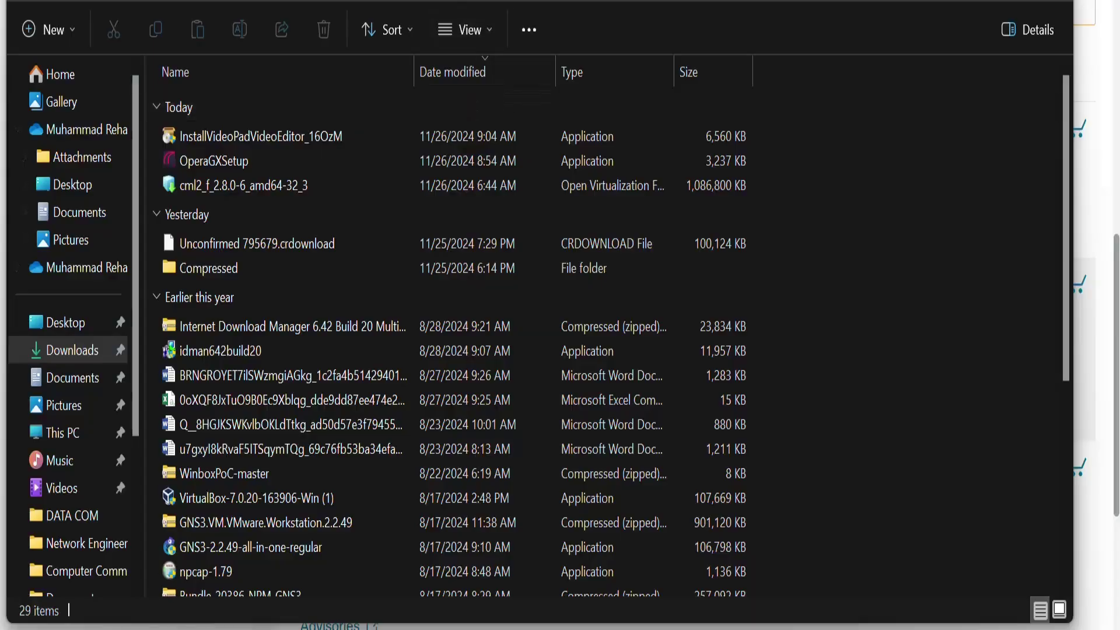
{"action": "key", "text": "super+Up"}
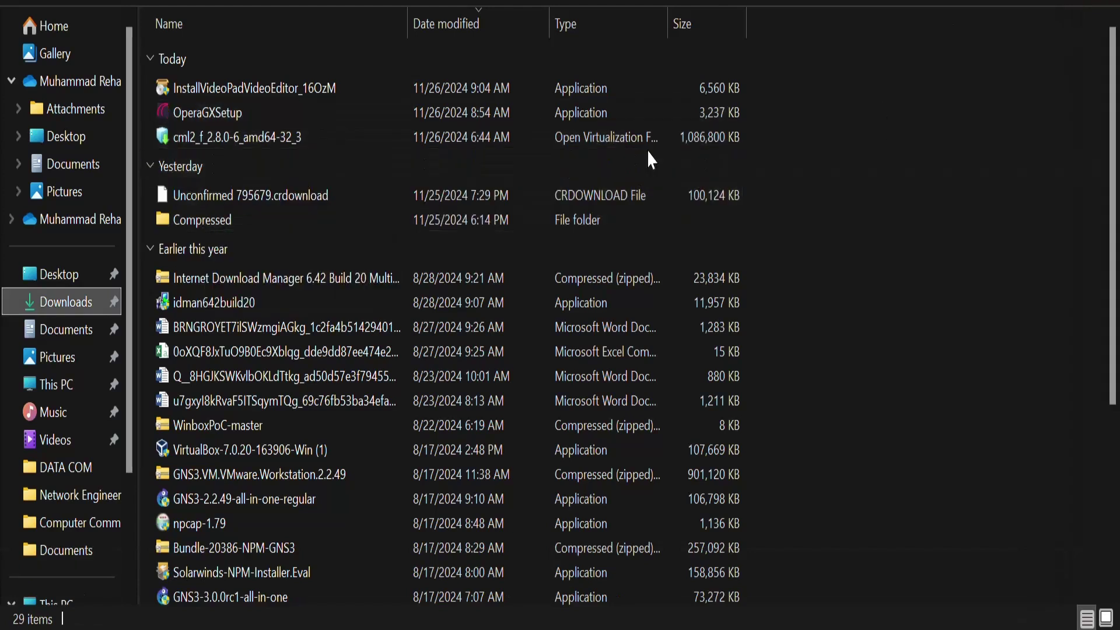
{"action": "double_click", "coordinate": [278, 222]}
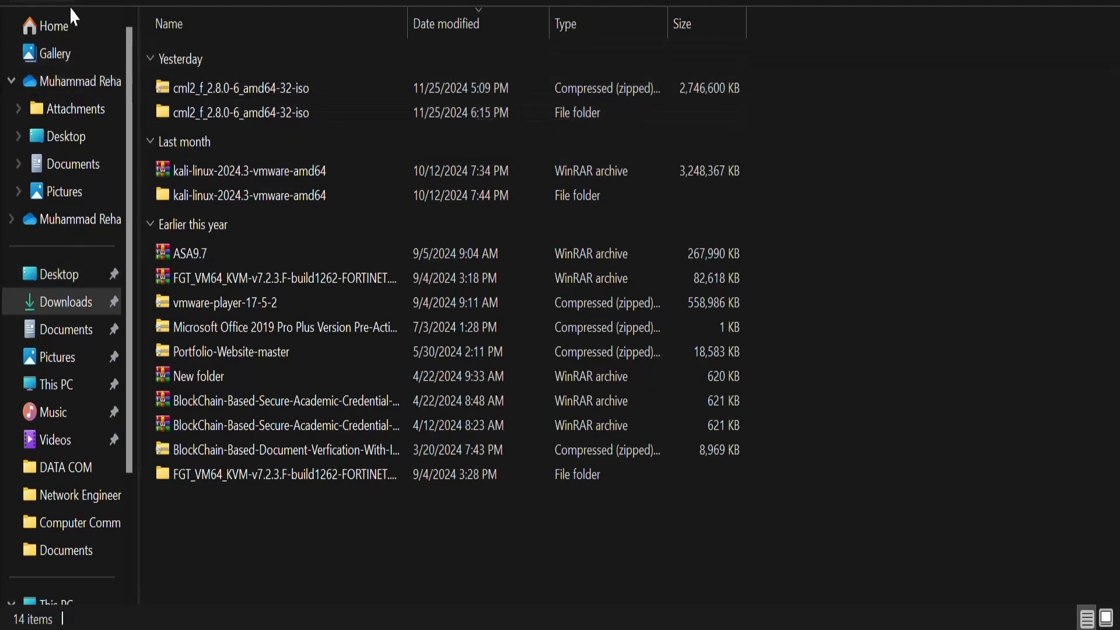
{"action": "key", "text": "alt+Left"}
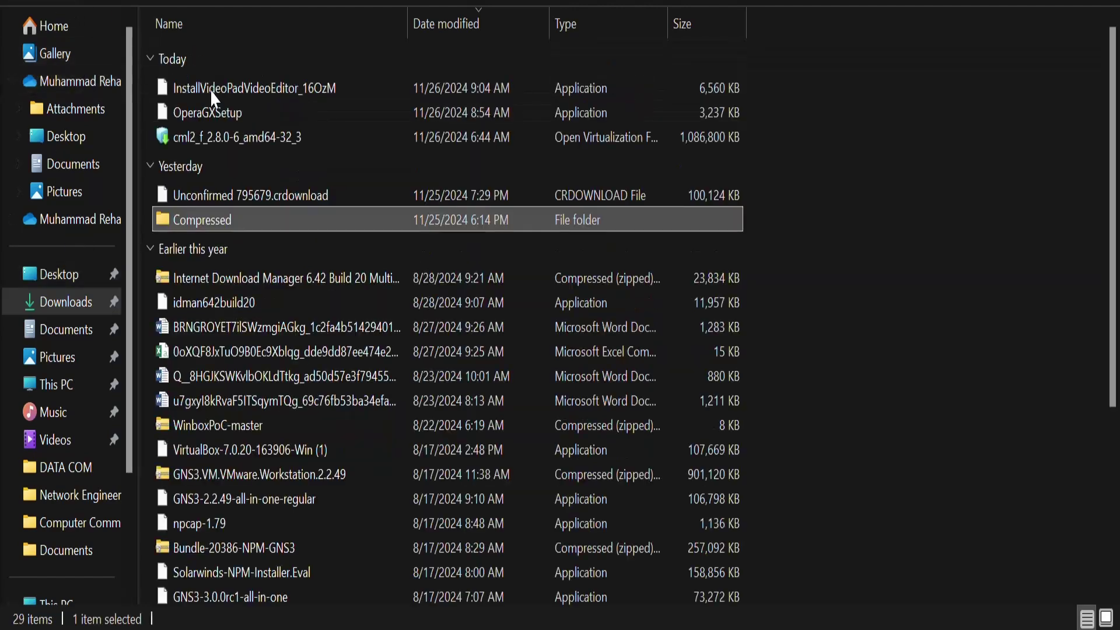
{"action": "left_click", "coordinate": [220, 140]}
{"action": "right_click", "coordinate": [219, 140]}
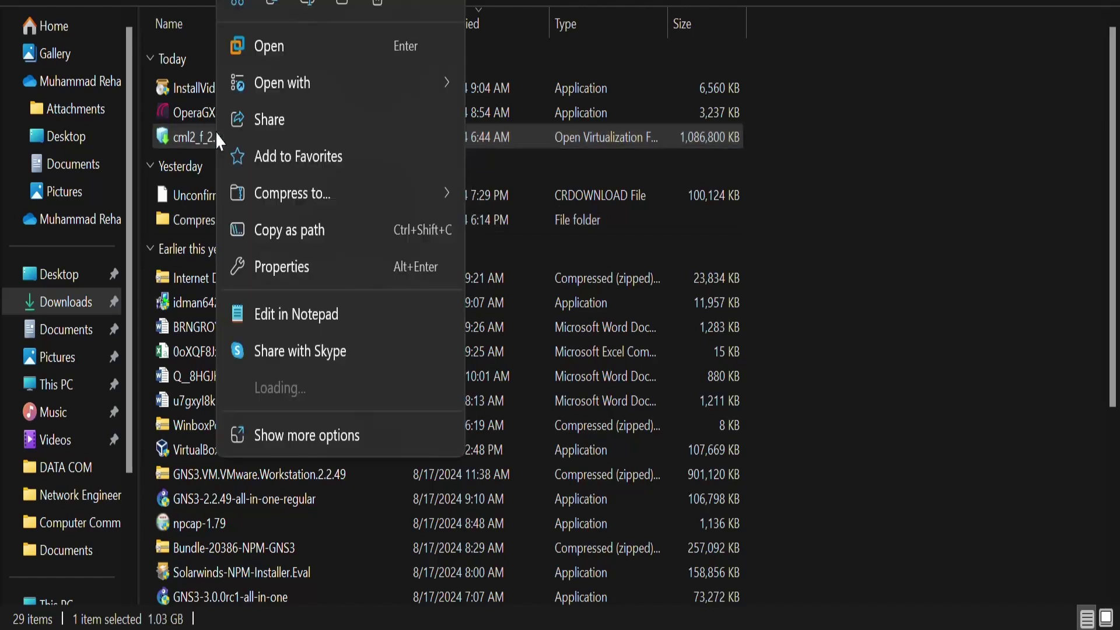
{"action": "left_click", "coordinate": [237, 50]}
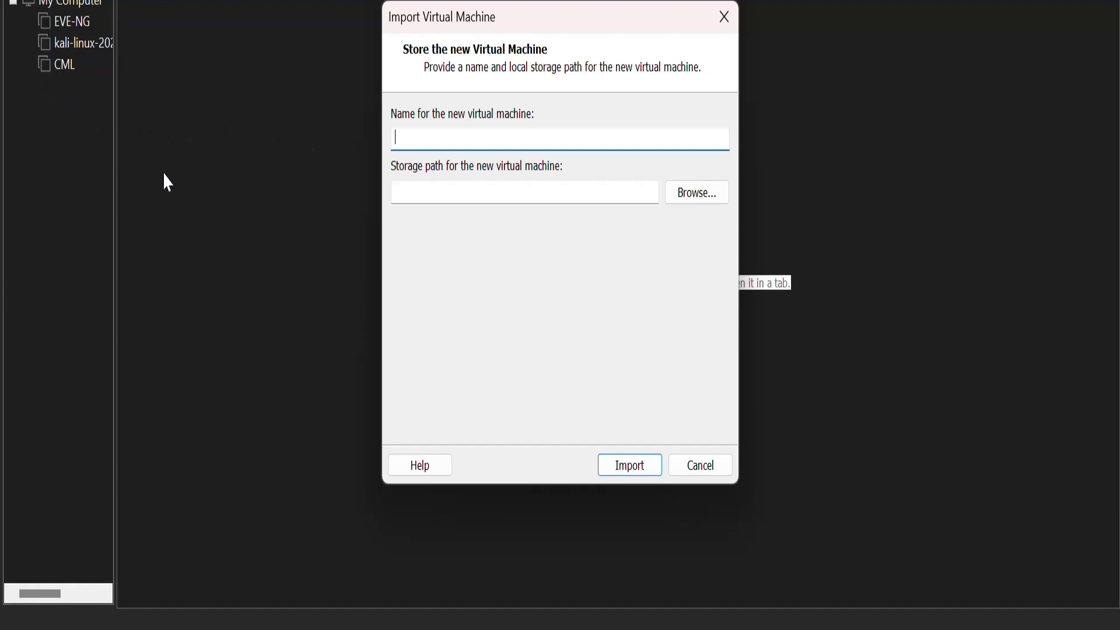
- Name the new virtual machine CML2 and import it to the default storage path
{"action": "type", "text": "C"}
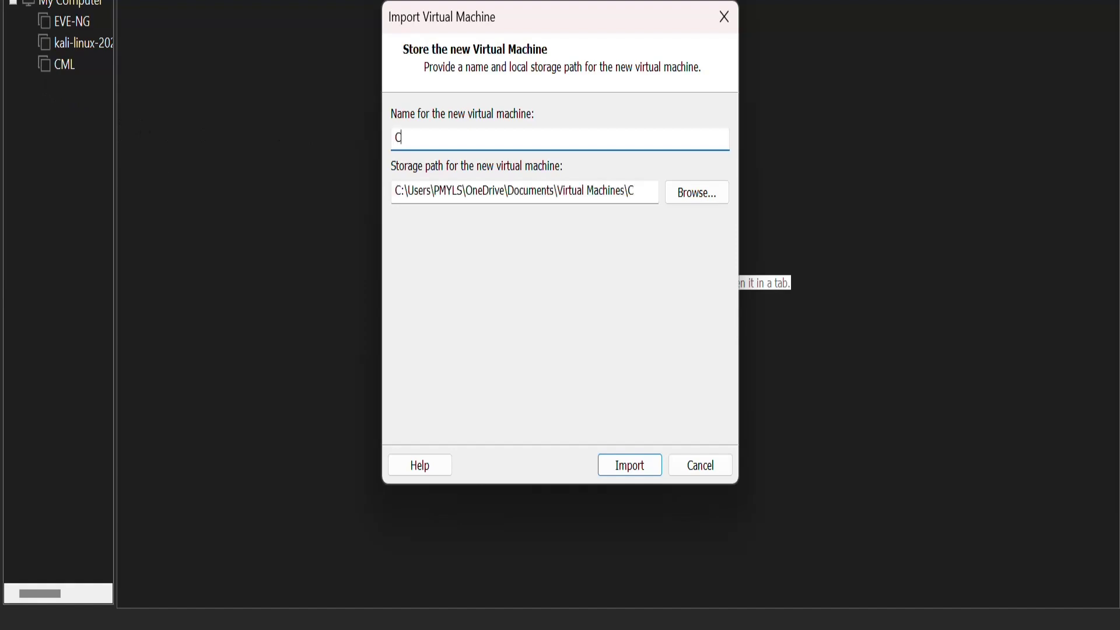
{"action": "type", "text": "ML2"}
{"action": "left_click", "coordinate": [628, 470]}
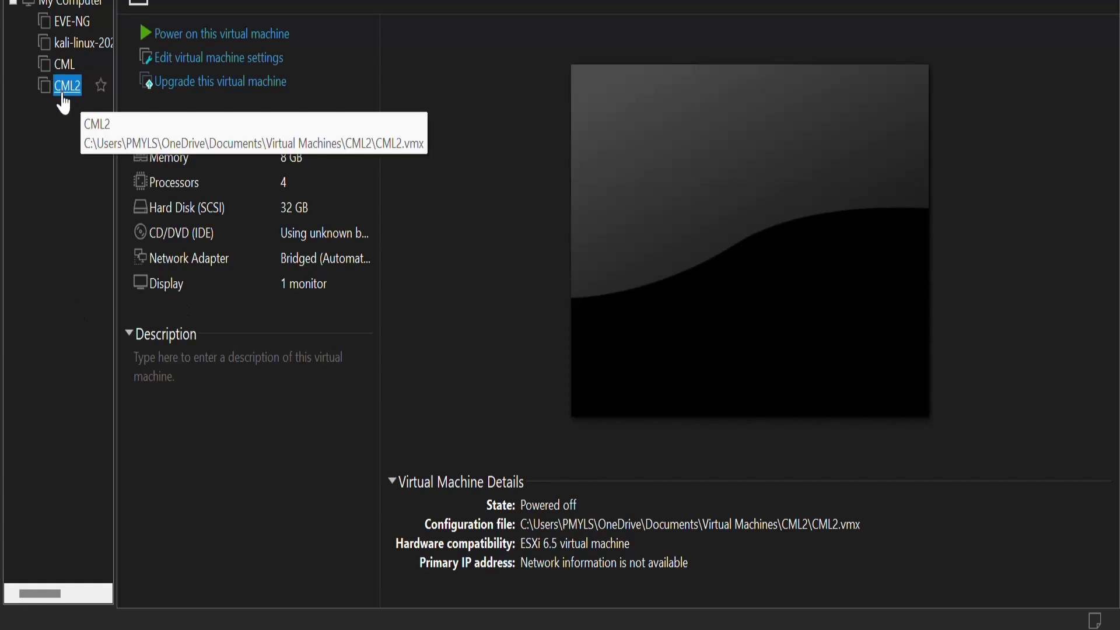
- Power on the imported CML2 virtual machine
{"action": "left_click", "coordinate": [221, 34]}
- Retry powering on CML2 and dismiss the power-operation-in-progress error
{"action": "left_click", "coordinate": [222, 36]}
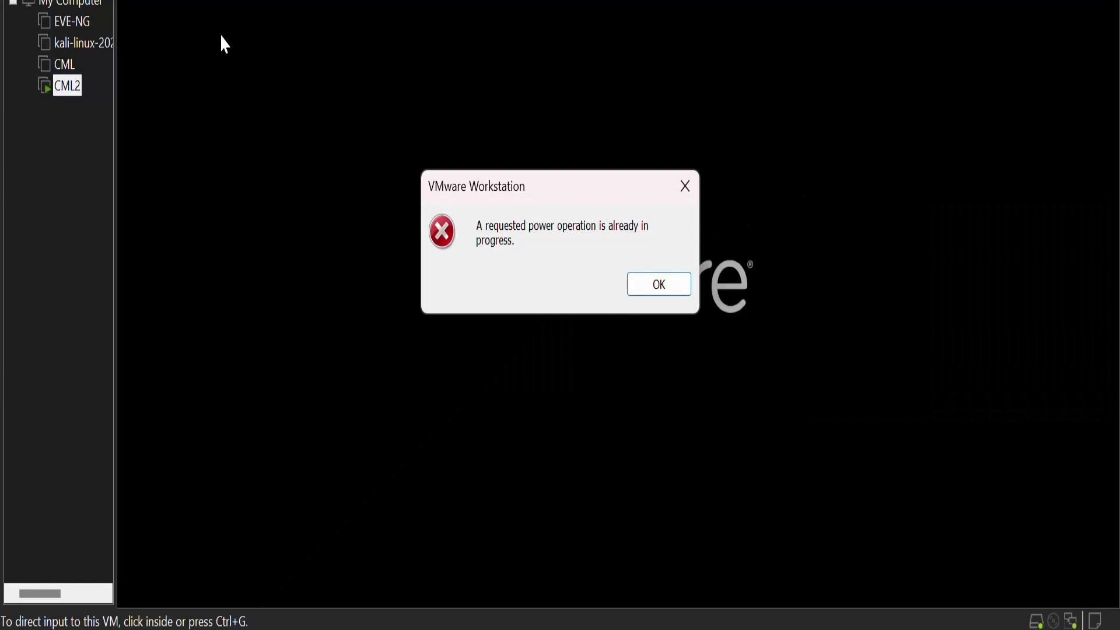
{"action": "left_click", "coordinate": [687, 294]}
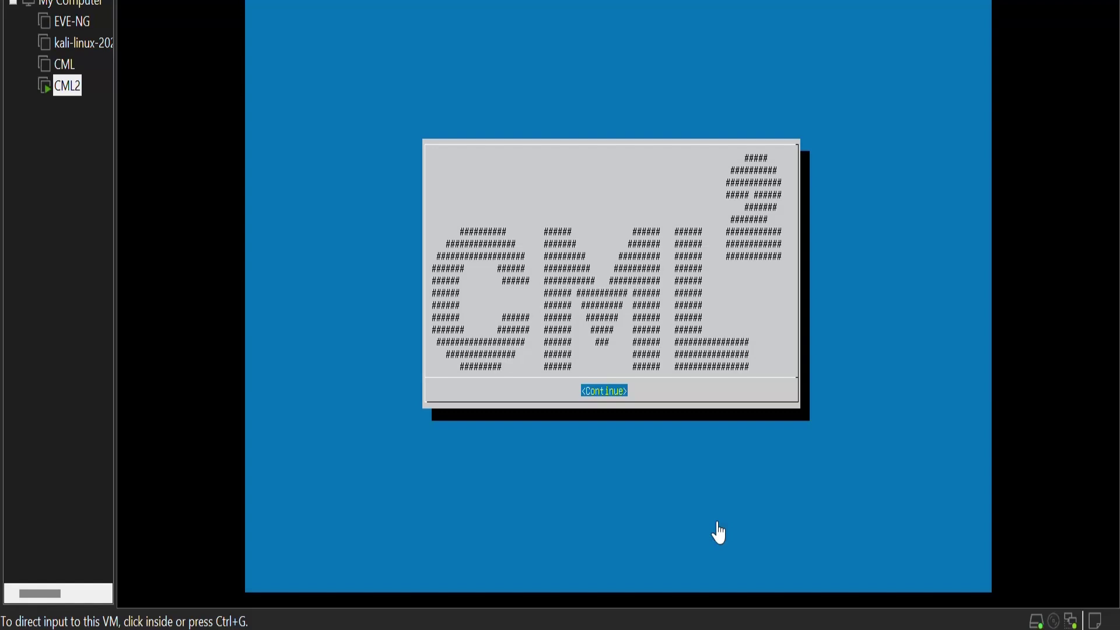
- Continue past the CML splash screen inside the VM and accept the Cisco EULA
{"action": "left_click", "coordinate": [620, 395]}
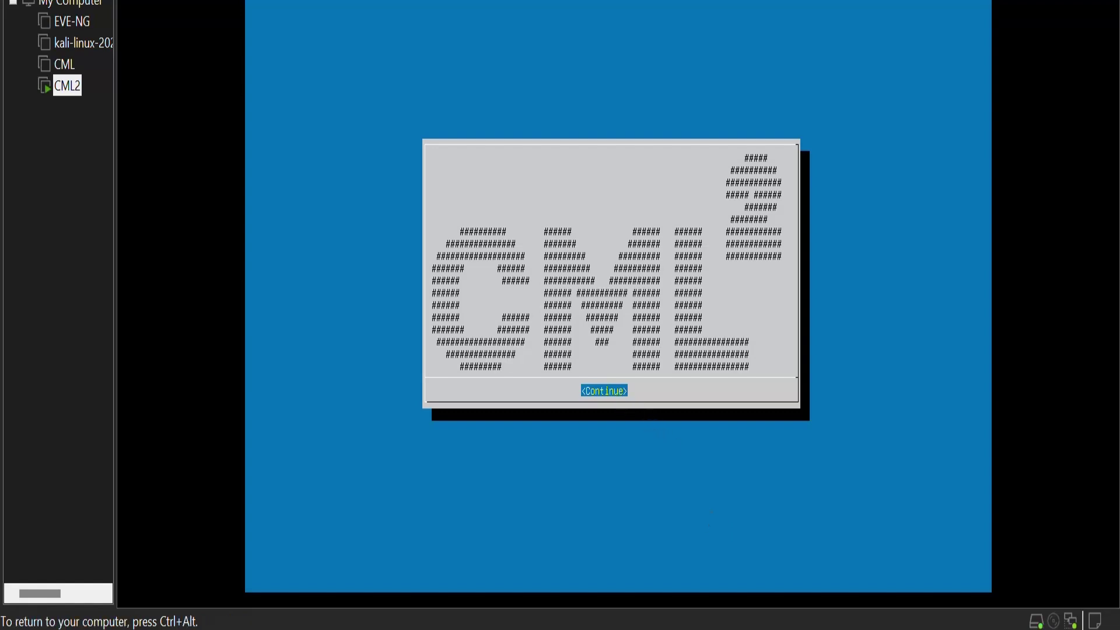
{"action": "key", "text": "Return"}
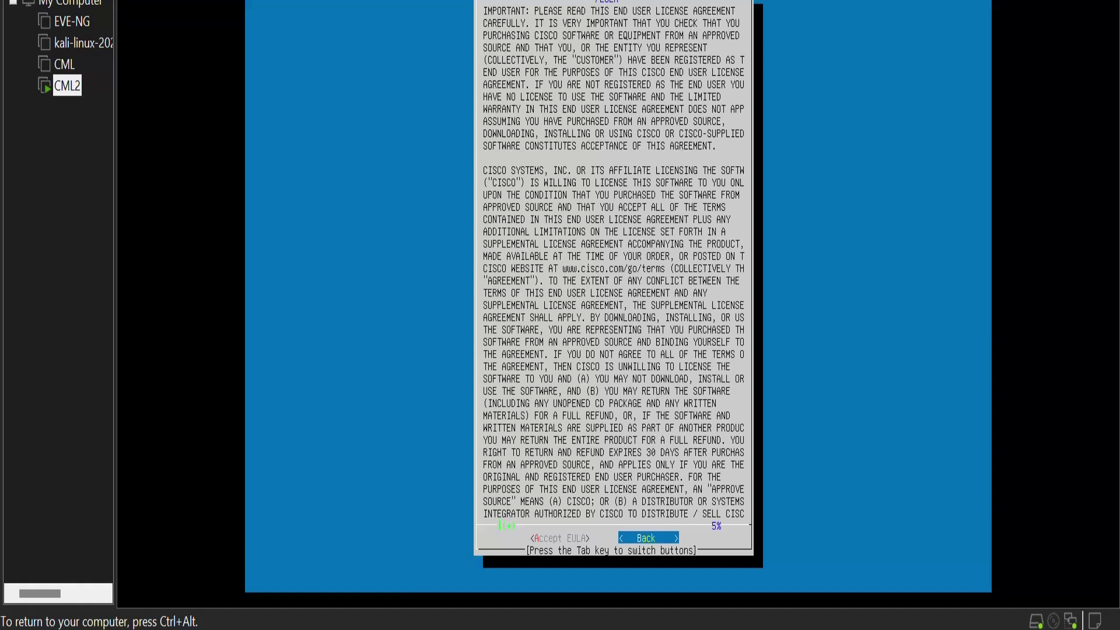
{"action": "key", "text": "Tab"}
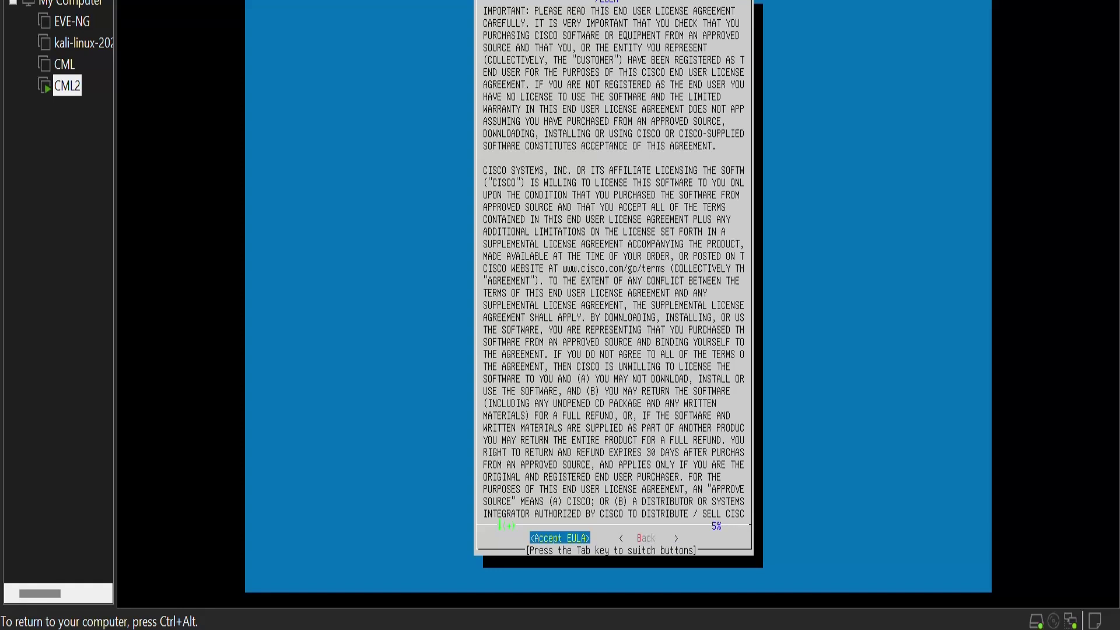
{"action": "key", "text": "Return"}
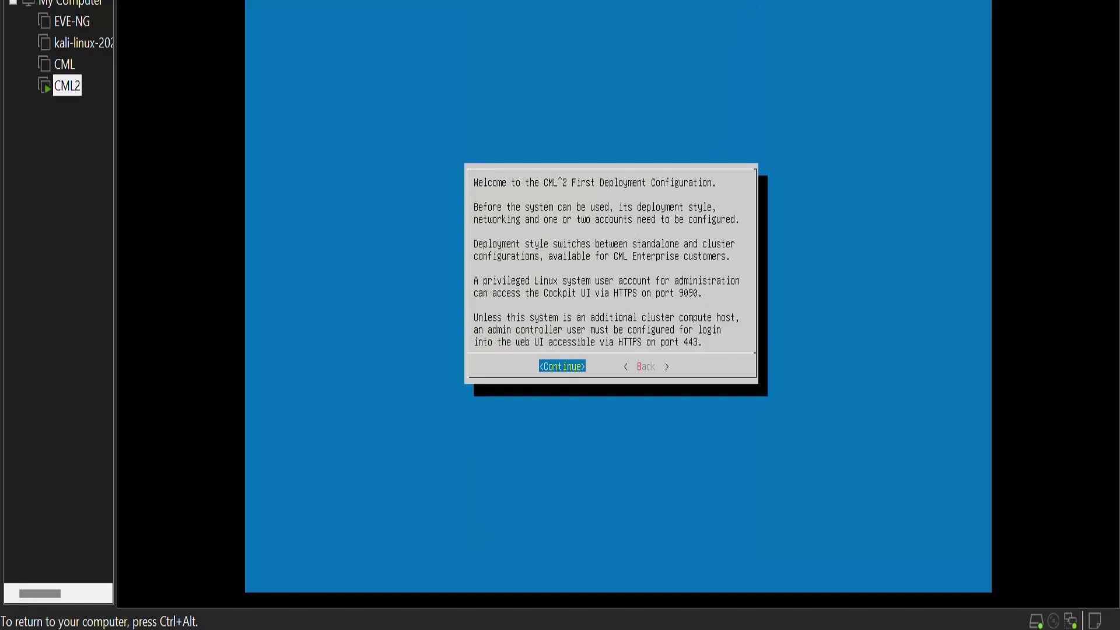
- Skip Welcome and Brief Help, keep hostname cml-controller, and continue without the reference platform image
{"action": "key", "text": "Return"}
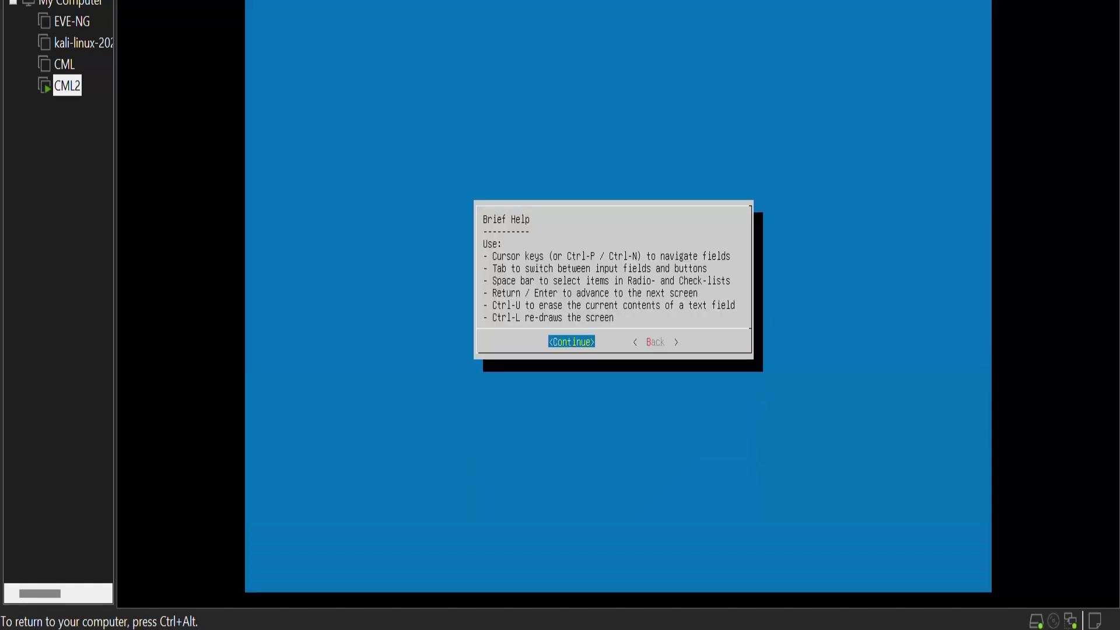
{"action": "key", "text": "Return"}
{"action": "key", "text": "Return"}
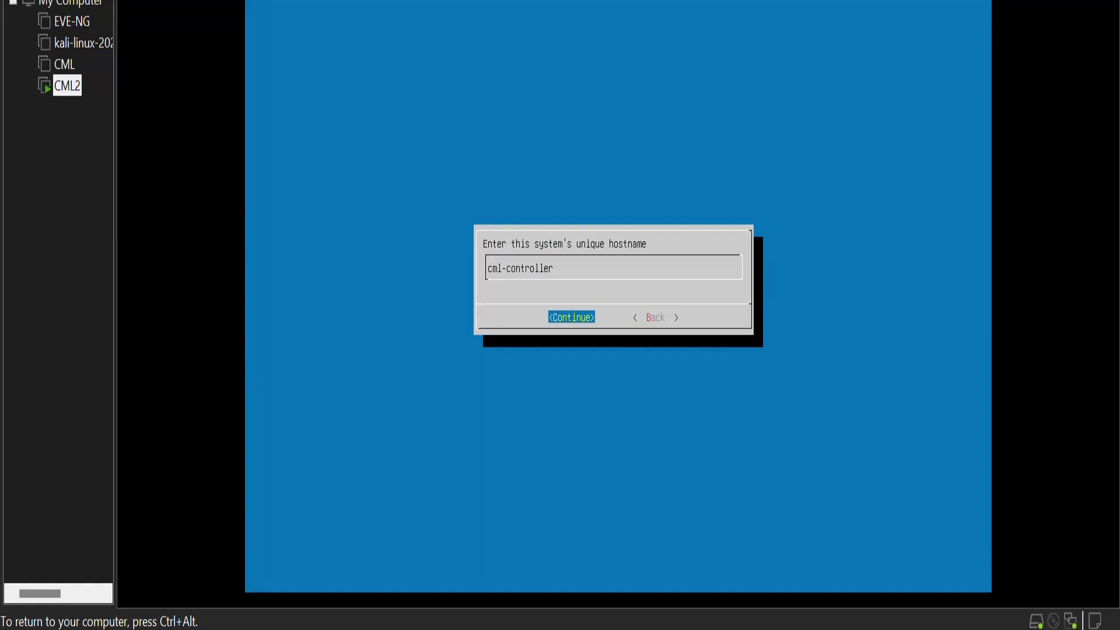
{"action": "key", "text": "Return"}
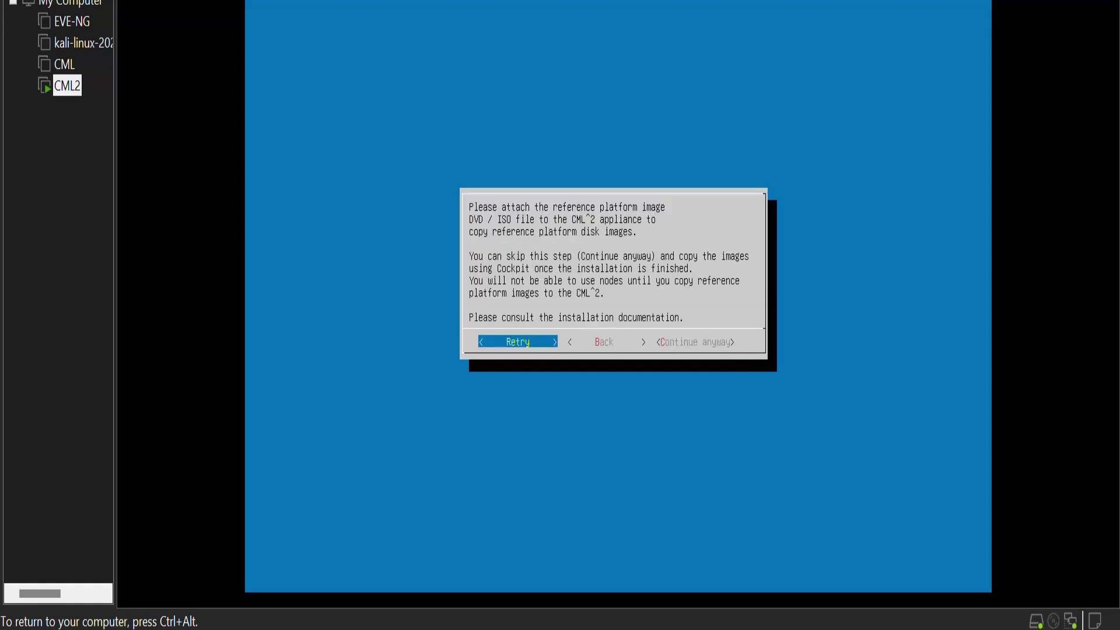
{"action": "key", "text": "Right"}
{"action": "key", "text": "Right"}
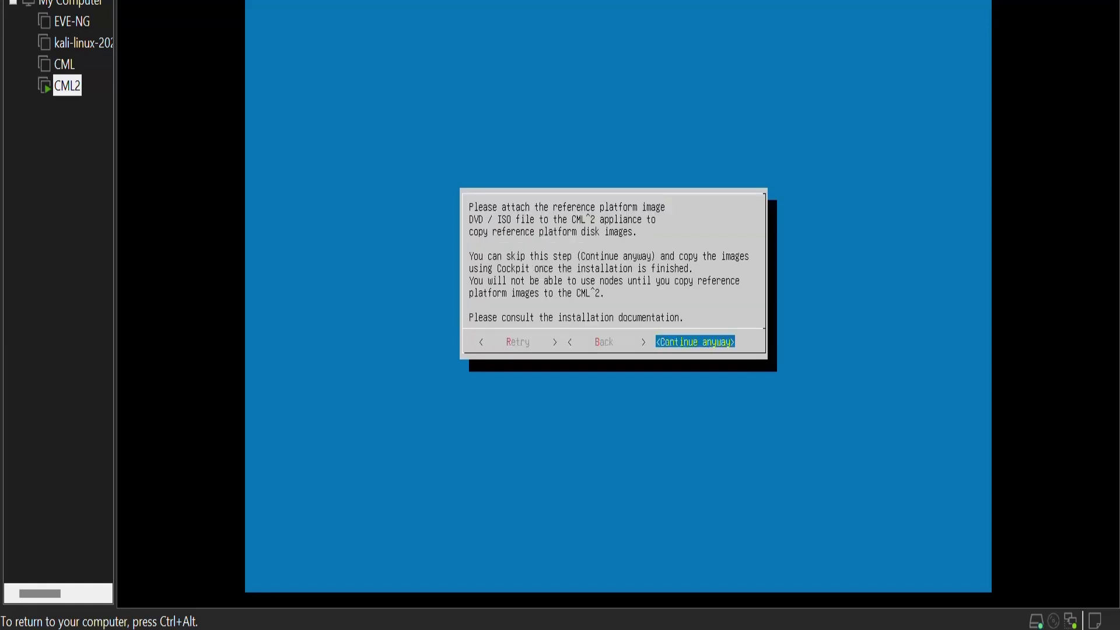
{"action": "key", "text": "Return"}
{"action": "key", "text": "Tab"}
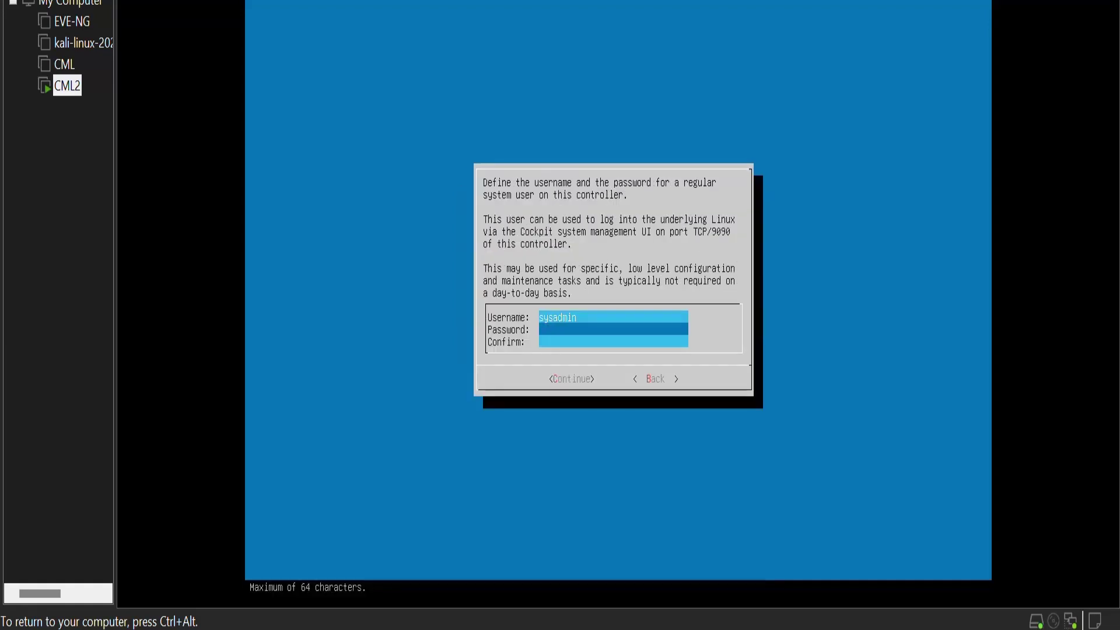
- Change the system username to admin
{"action": "key", "text": "Up"}
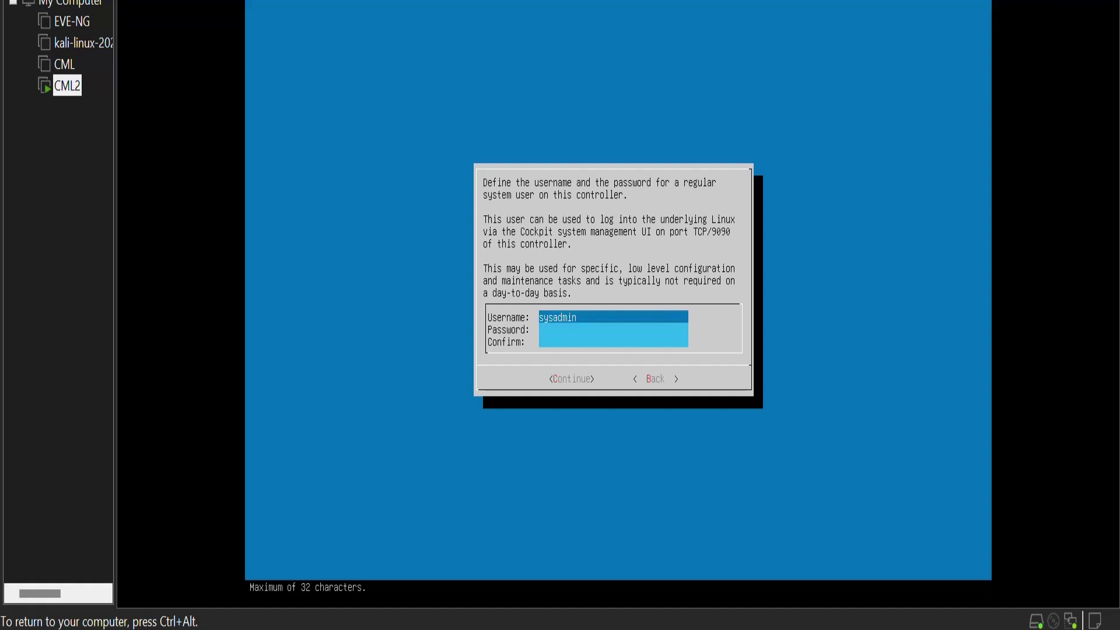
{"action": "key", "text": "Tab"}
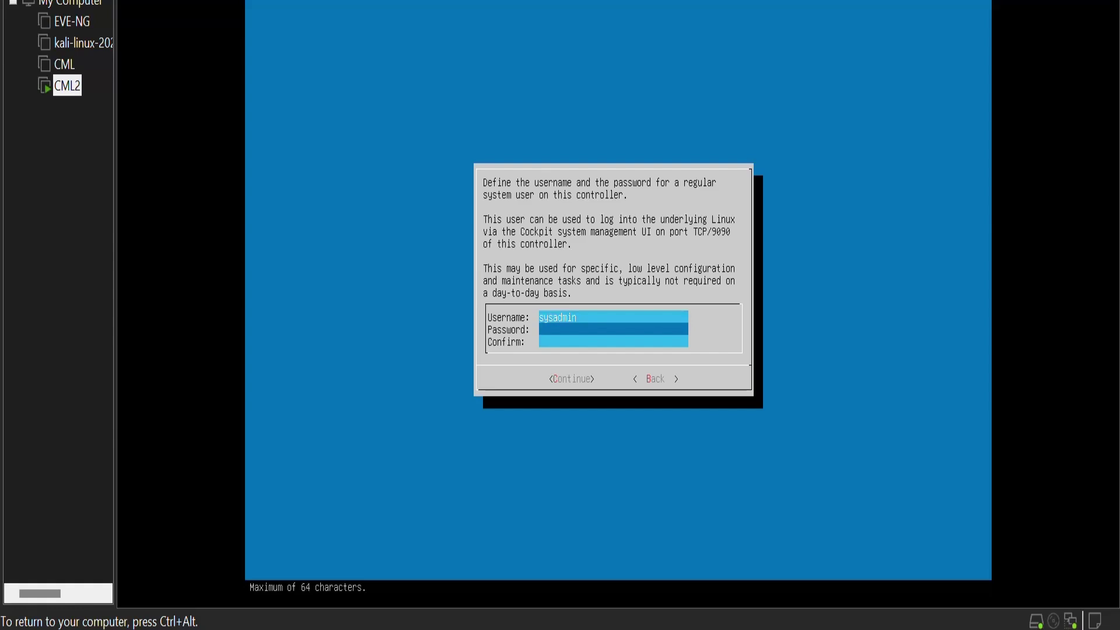
{"action": "key", "text": "Up"}
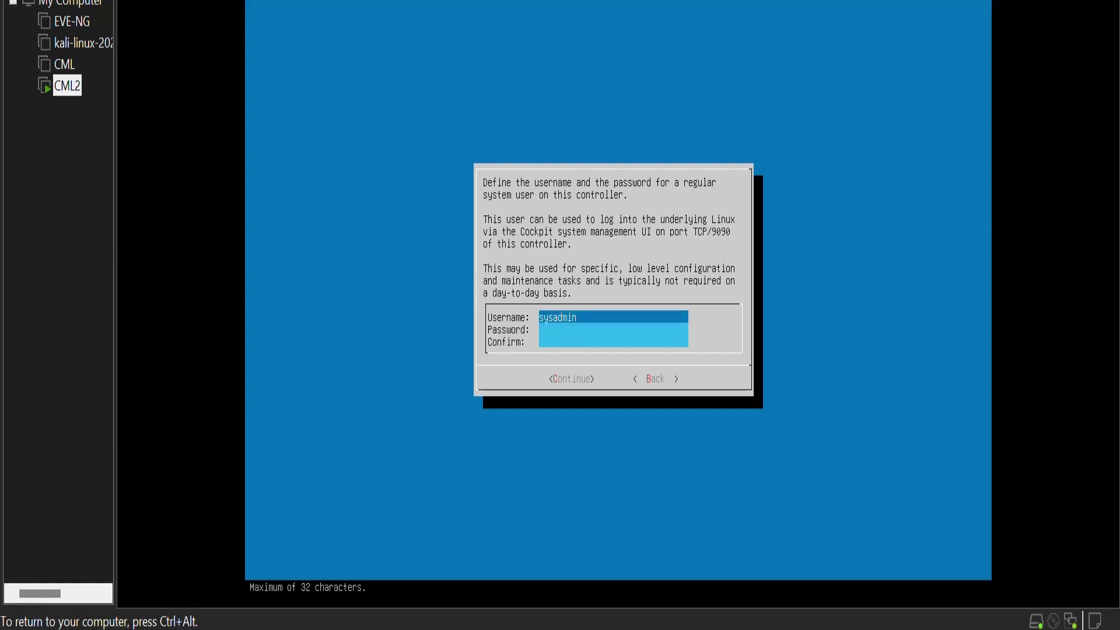
{"action": "key", "text": "Return"}
{"action": "key", "text": "Return"}
{"action": "type", "text": "s"}
{"action": "key", "text": "BackSpace"}
{"action": "key", "text": "Delete"}
{"action": "key", "text": "Delete"}
{"action": "key", "text": "Delete"}
{"action": "key", "text": "Delete"}
{"action": "key", "text": "Delete"}
{"action": "key", "text": "Delete"}
{"action": "key", "text": "Delete"}
{"action": "type", "text": "min"}
{"action": "key", "text": "Tab"}
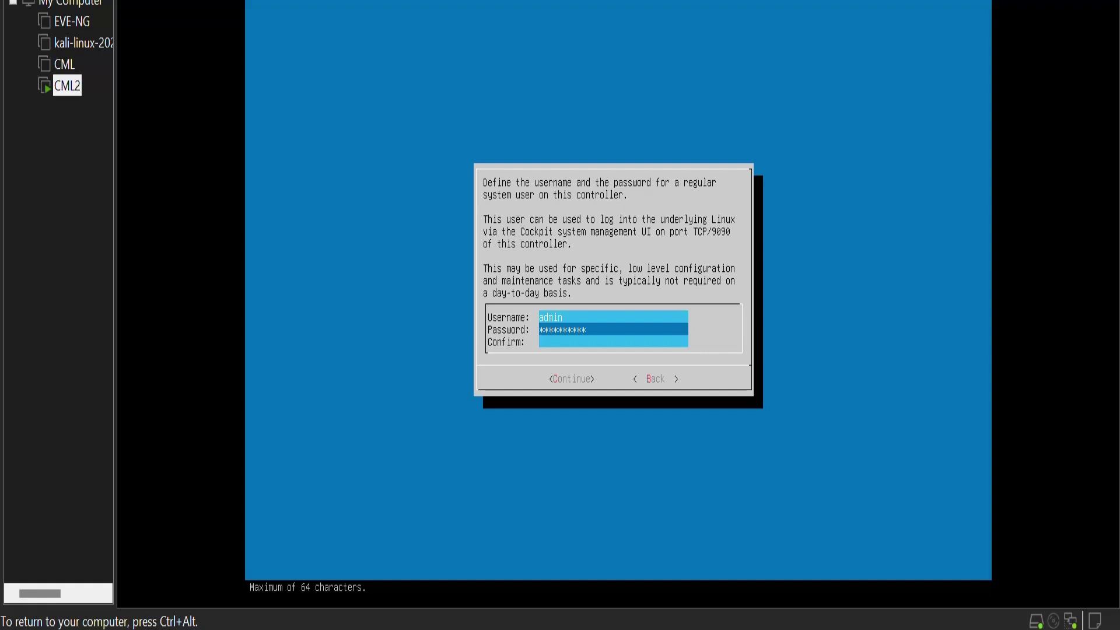
- Enter and confirm the system user's password, accepting both weak-password warnings
{"action": "key", "text": "Tab"}
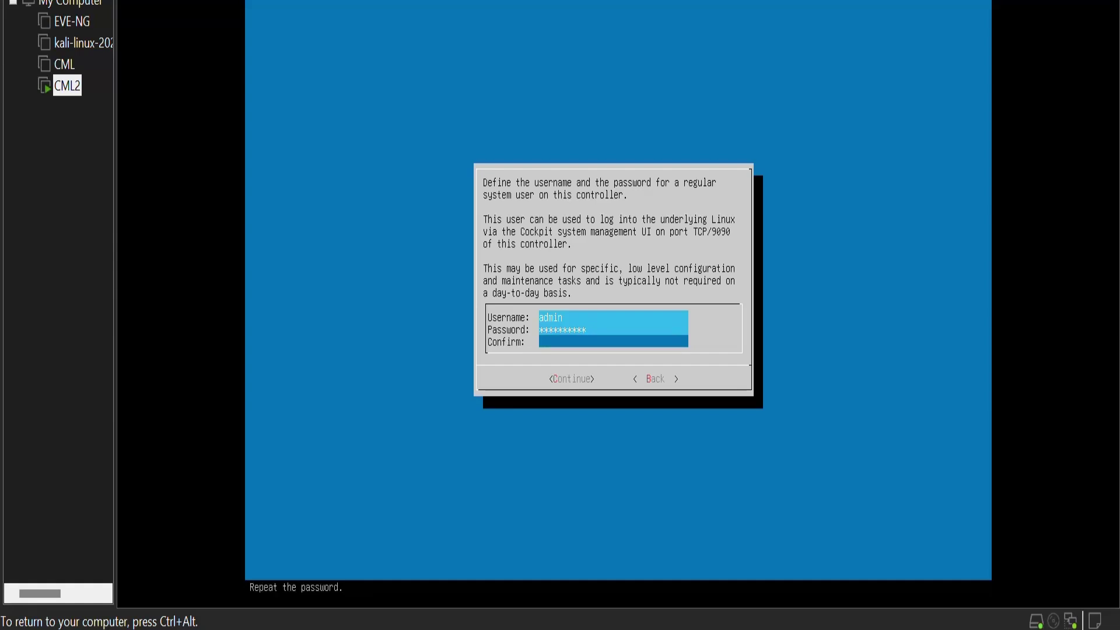
{"action": "type", "text": "**********"}
{"action": "key", "text": "Tab"}
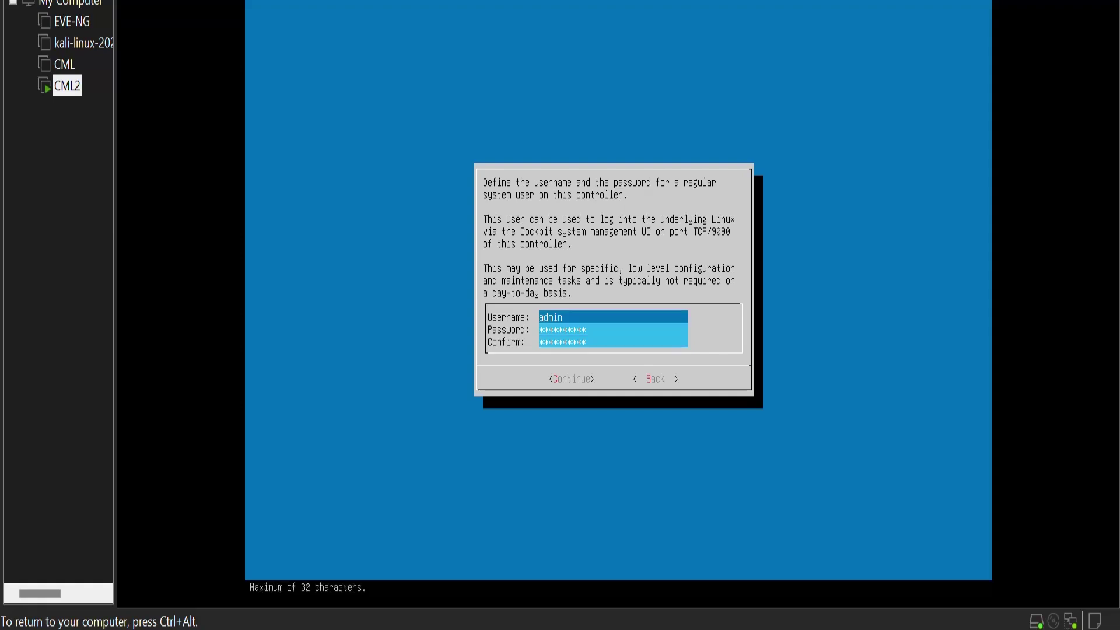
{"action": "key", "text": "Return"}
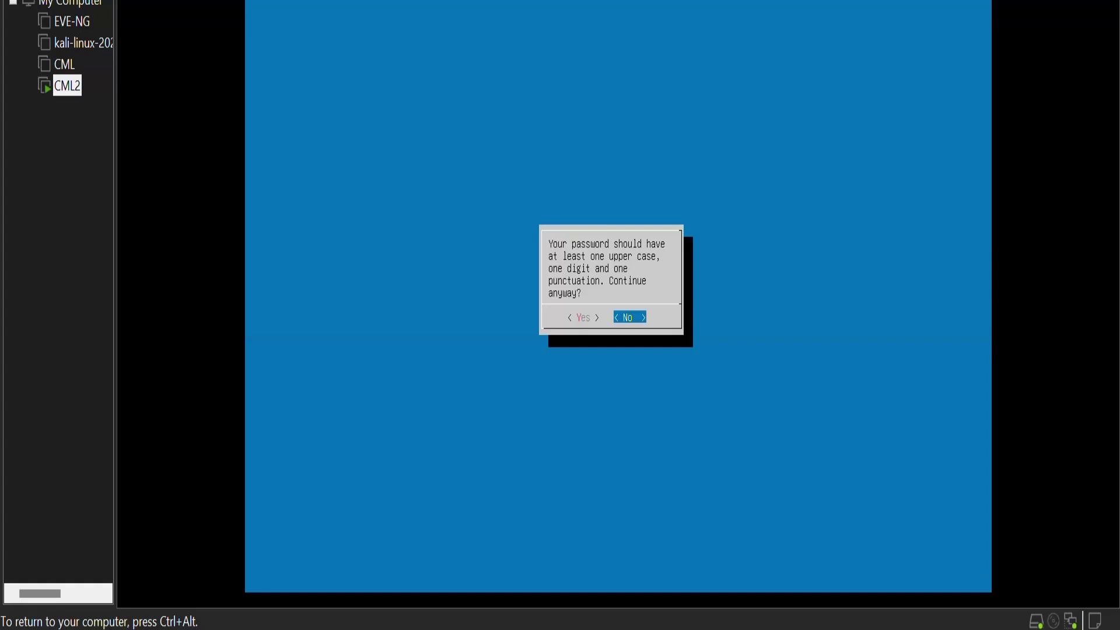
{"action": "key", "text": "Left"}
{"action": "key", "text": "Return"}
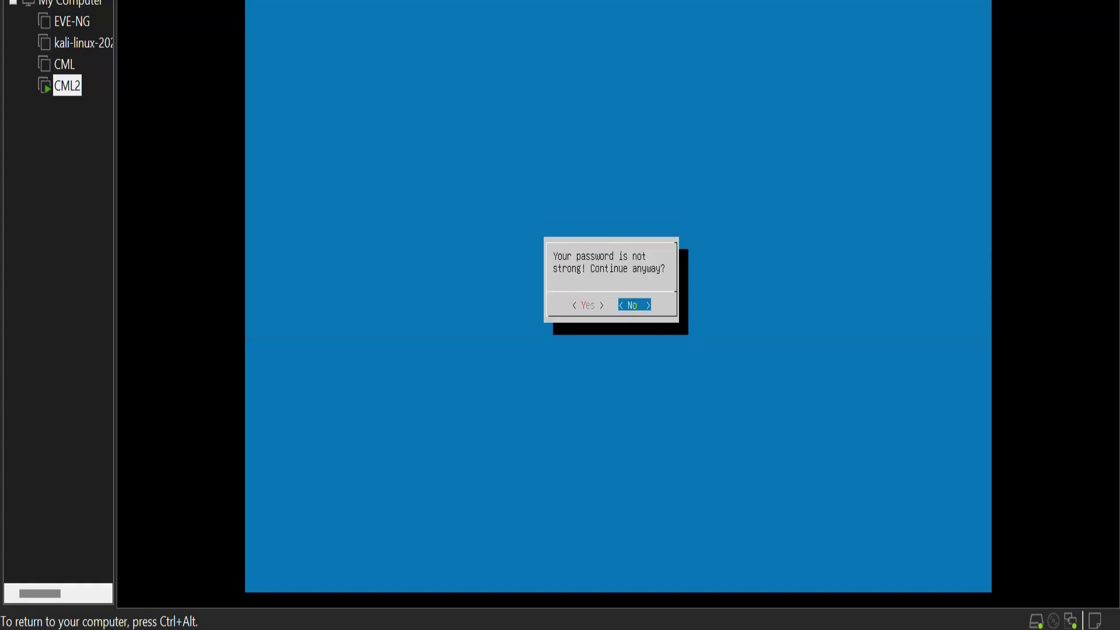
{"action": "key", "text": "Left"}
{"action": "key", "text": "Return"}
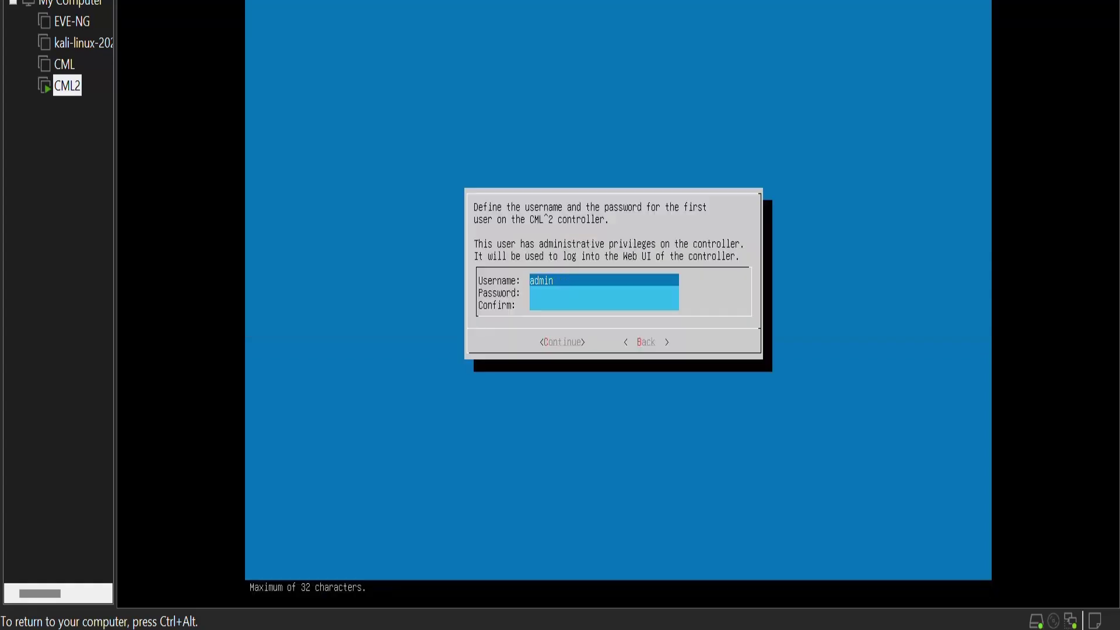
- Enter the controller admin user's password in both the Password and Confirm fields
{"action": "key", "text": "Tab"}
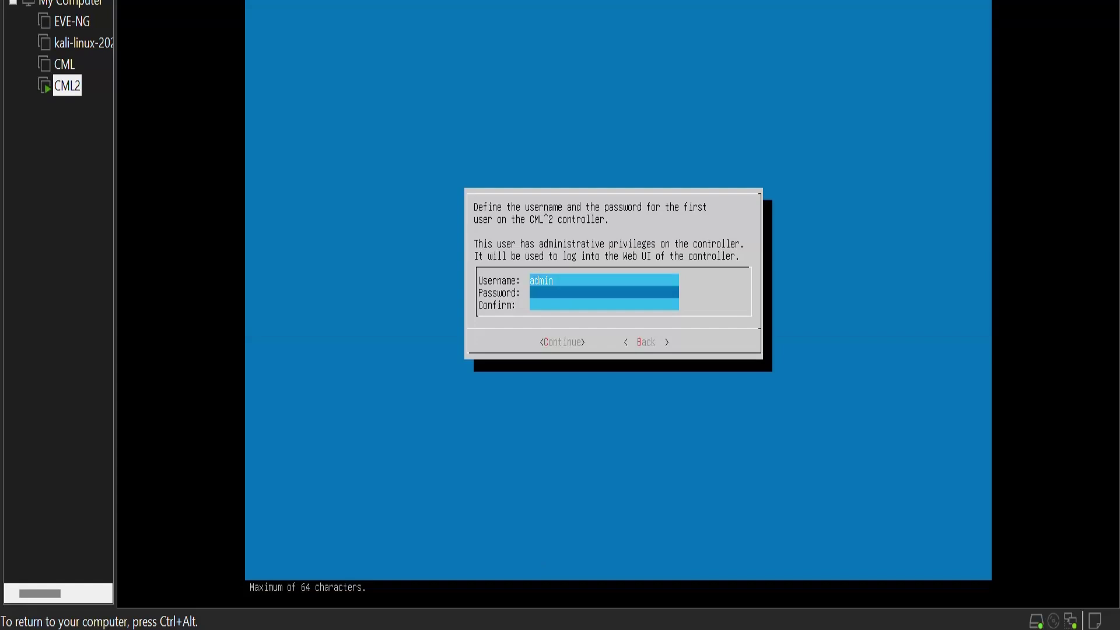
{"action": "key", "text": "Tab"}
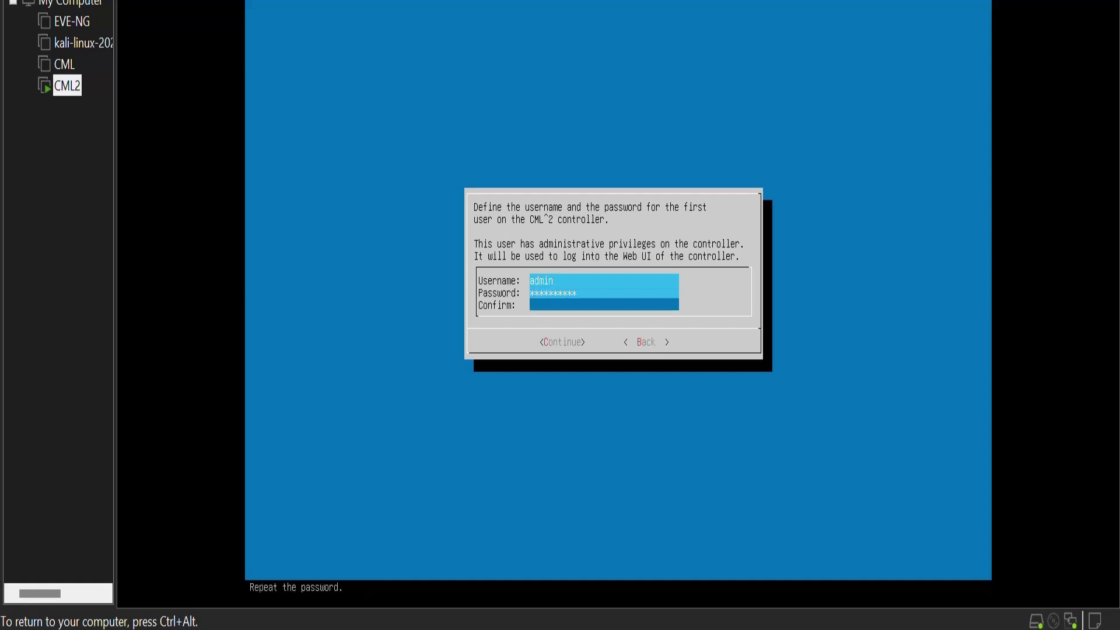
{"action": "key", "text": "Down"}
{"action": "key", "text": "Tab"}
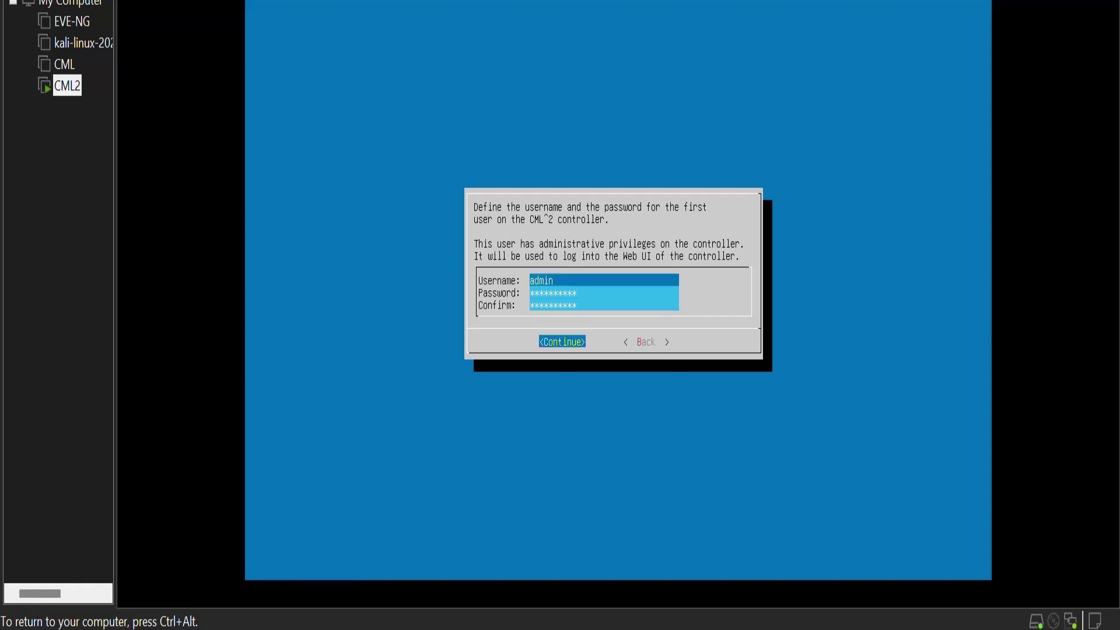
- Submit the admin credentials and keep the weak password through both warnings
{"action": "key", "text": "Return"}
{"action": "key", "text": "Left"}
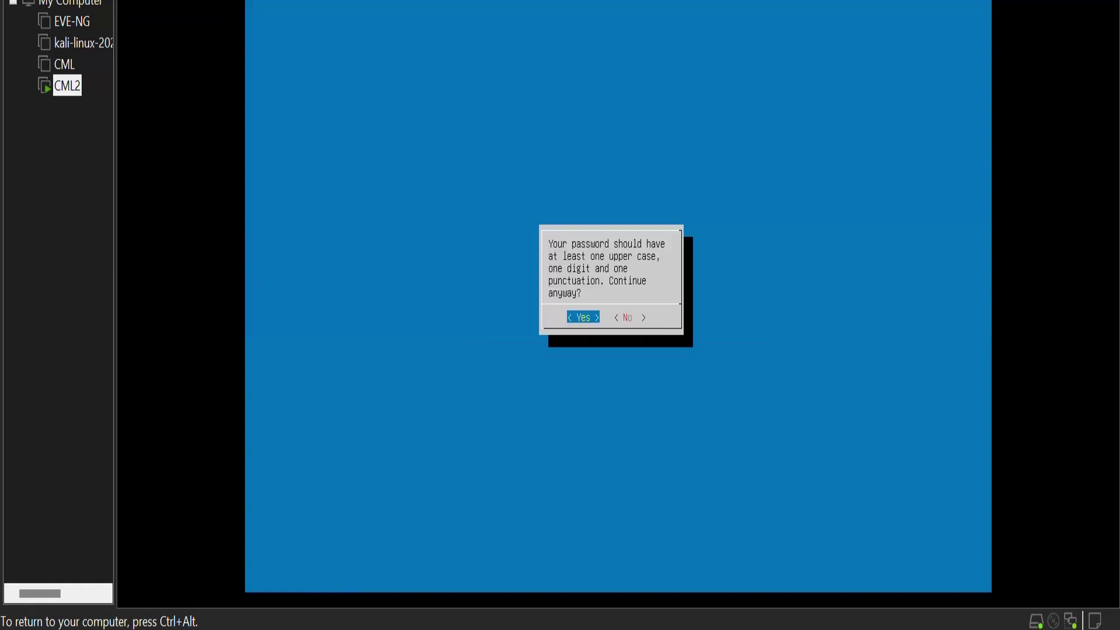
{"action": "key", "text": "Return"}
{"action": "key", "text": "Left"}
{"action": "key", "text": "Return"}
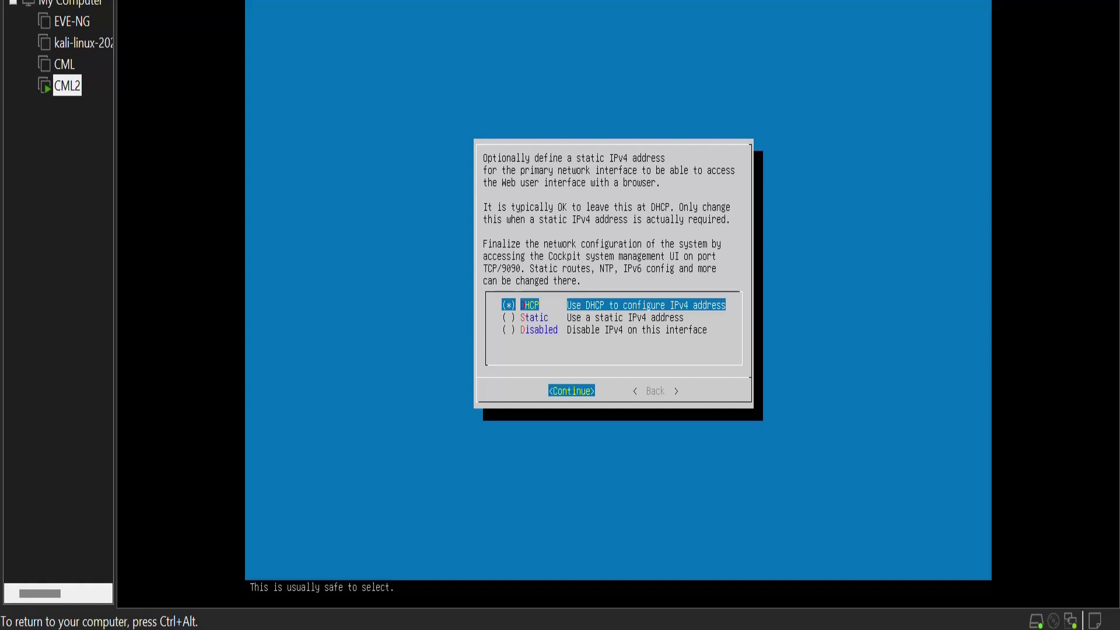
- Keep DHCP for IPv4 and confirm the Standalone All-in-One deployment summary
{"action": "key", "text": "Return"}
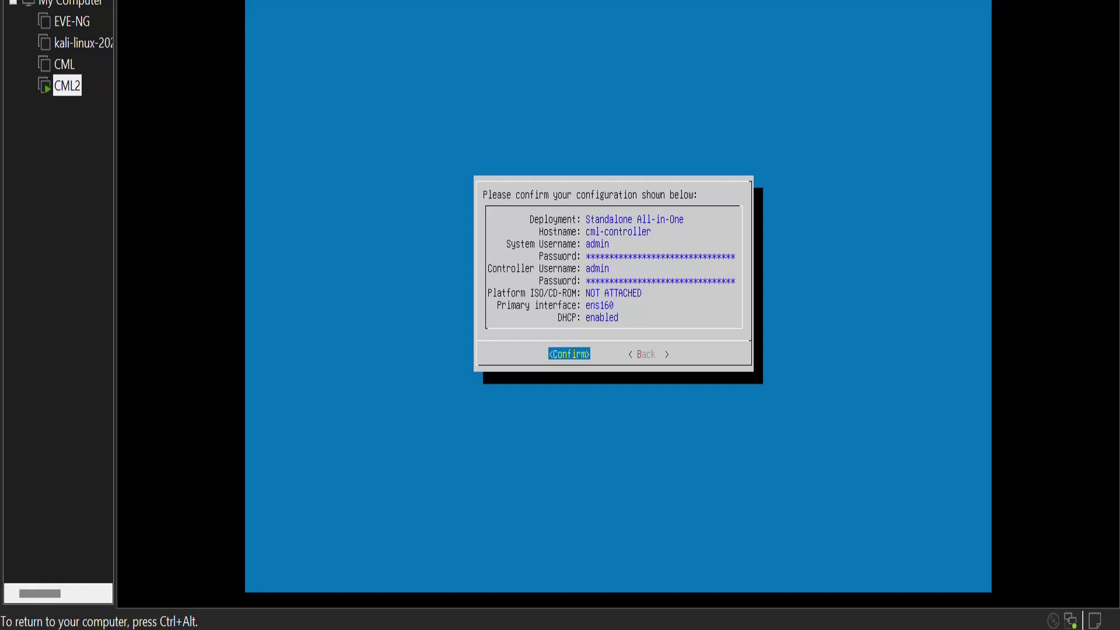
{"action": "key", "text": "Return"}
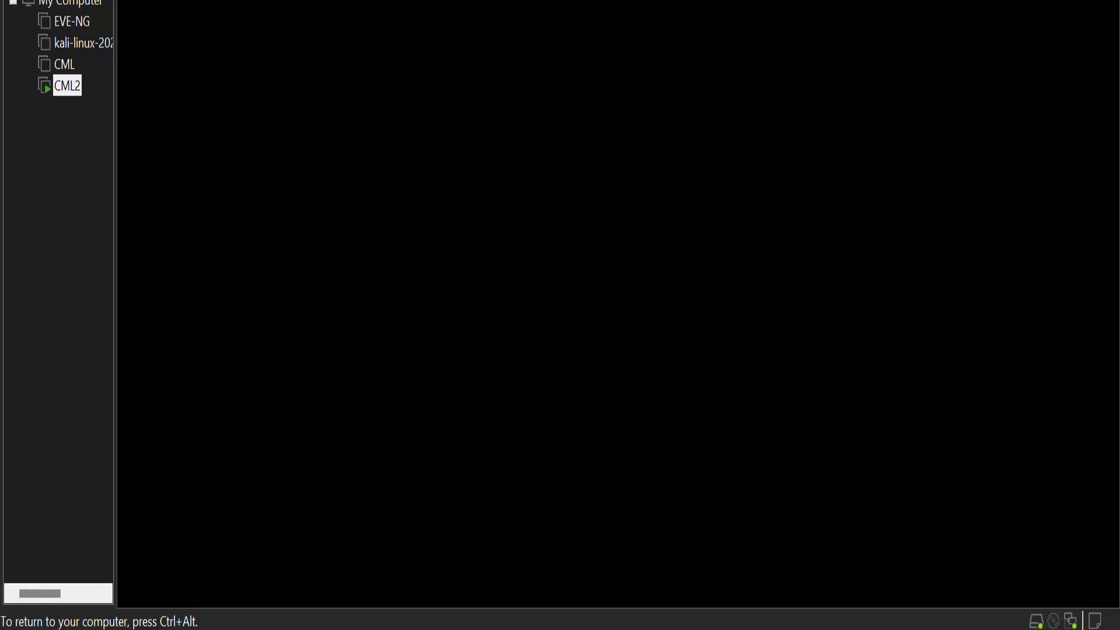
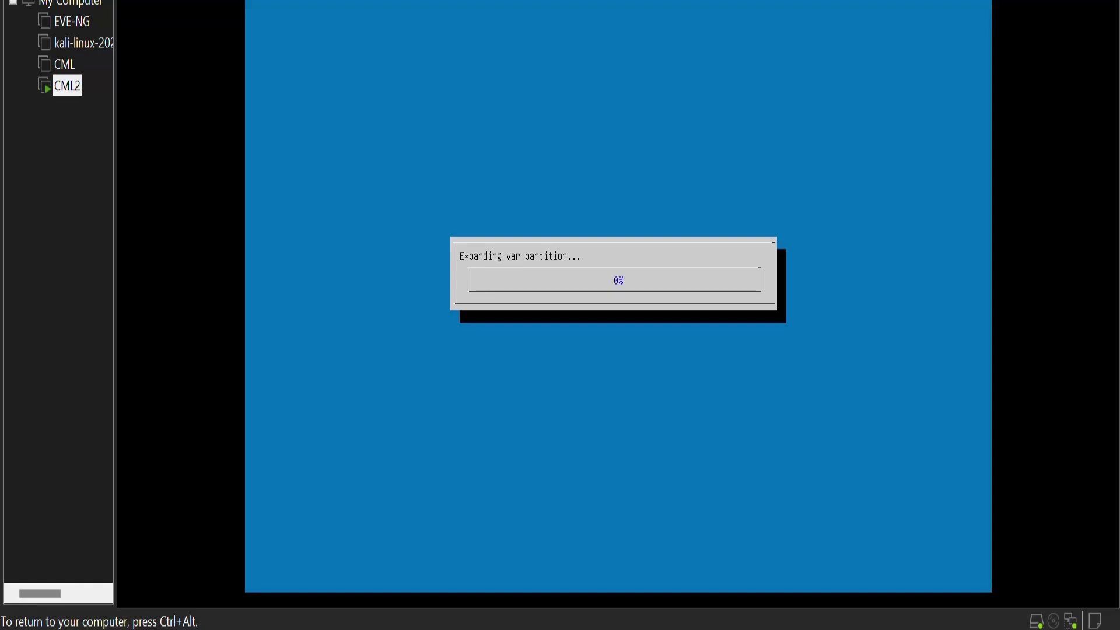
- Release input from the CML VM and acknowledge the 'system is now configured' notice once setup finishes
{"action": "key", "text": "ctrl+alt"}
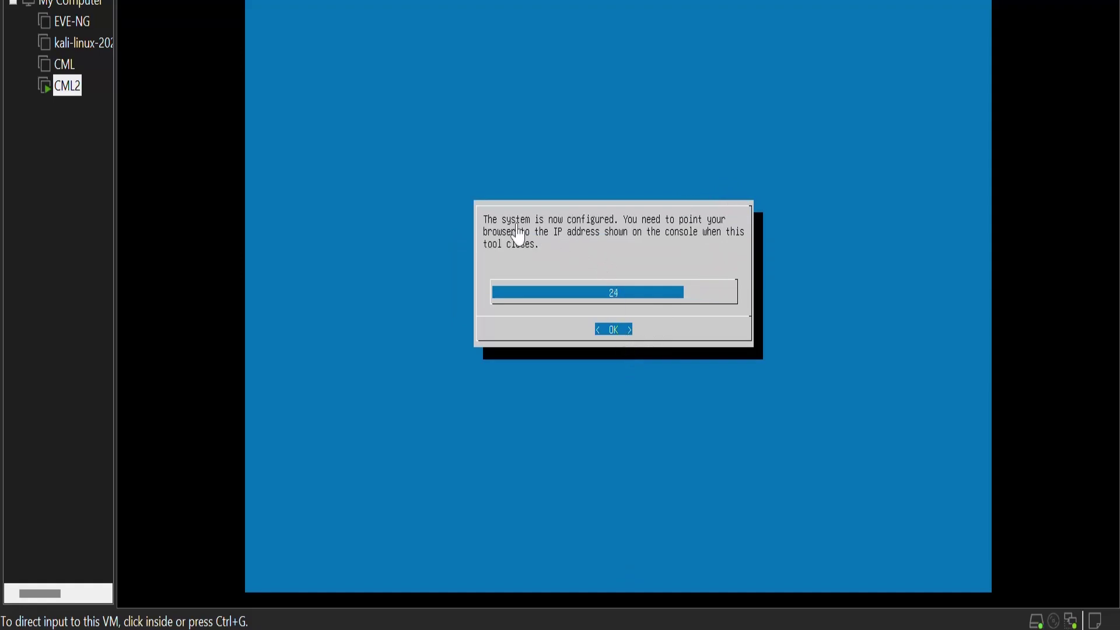
{"action": "left_click", "coordinate": [629, 333]}
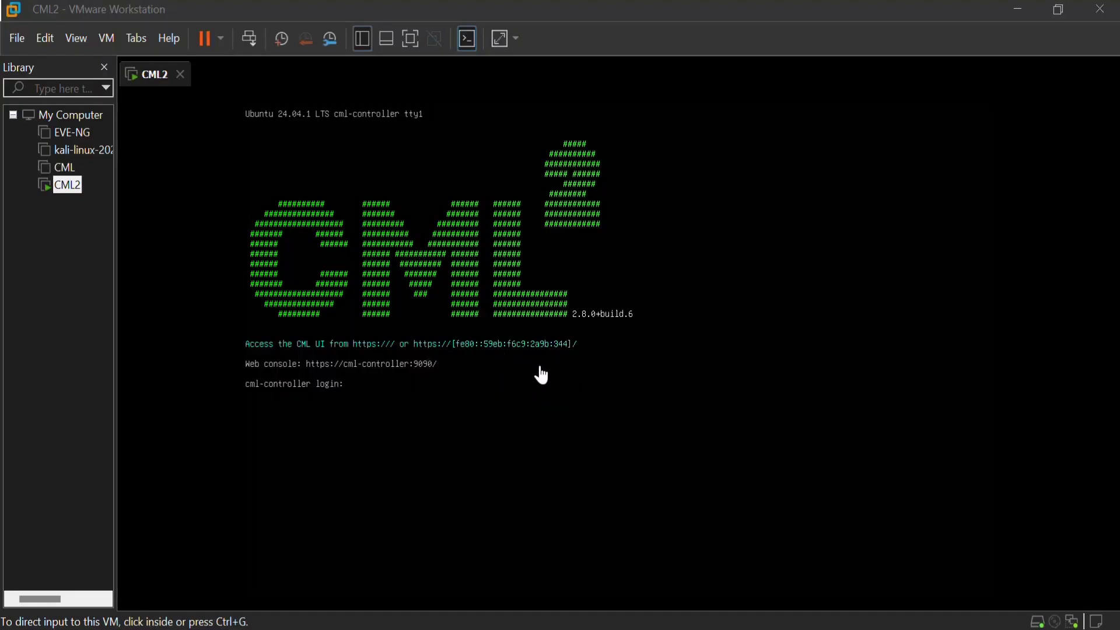
- Log in as admin at the cml-controller console prompt, then hand keyboard input back to the host
{"action": "left_click", "coordinate": [360, 406]}
{"action": "type", "text": "admi"}
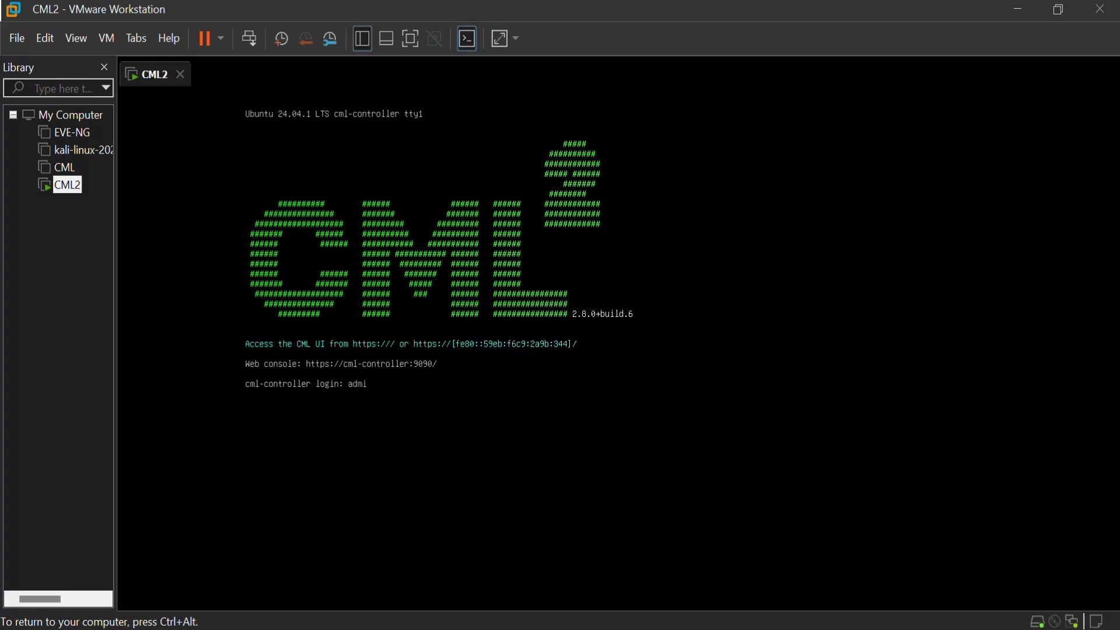
{"action": "type", "text": "n"}
{"action": "key", "text": "Return"}
{"action": "key", "text": "Return"}
{"action": "key", "text": "Return"}
{"action": "key", "text": "Return"}
{"action": "key", "text": "Return"}
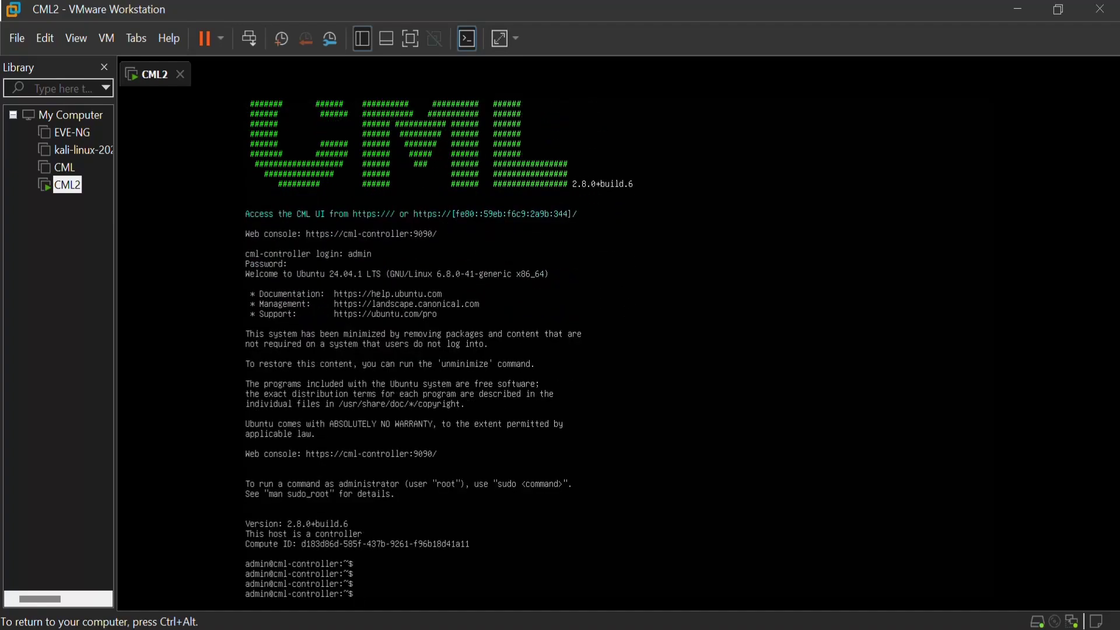
{"action": "key", "text": "ctrl+alt"}
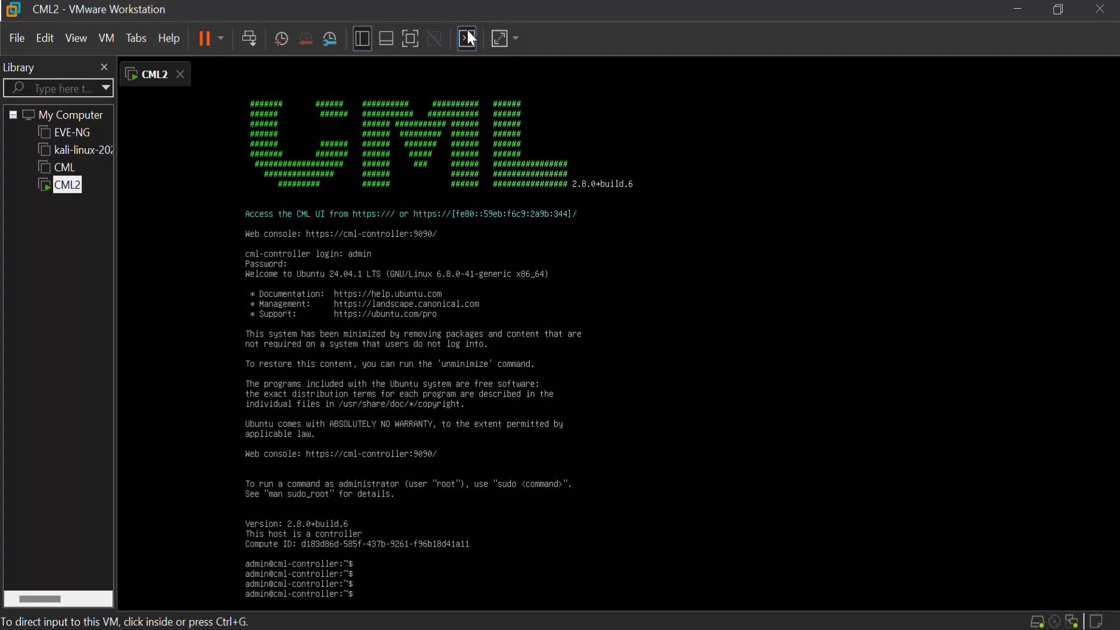
{"action": "key", "text": "ctrl+g"}
{"action": "key", "text": "ctrl+alt"}
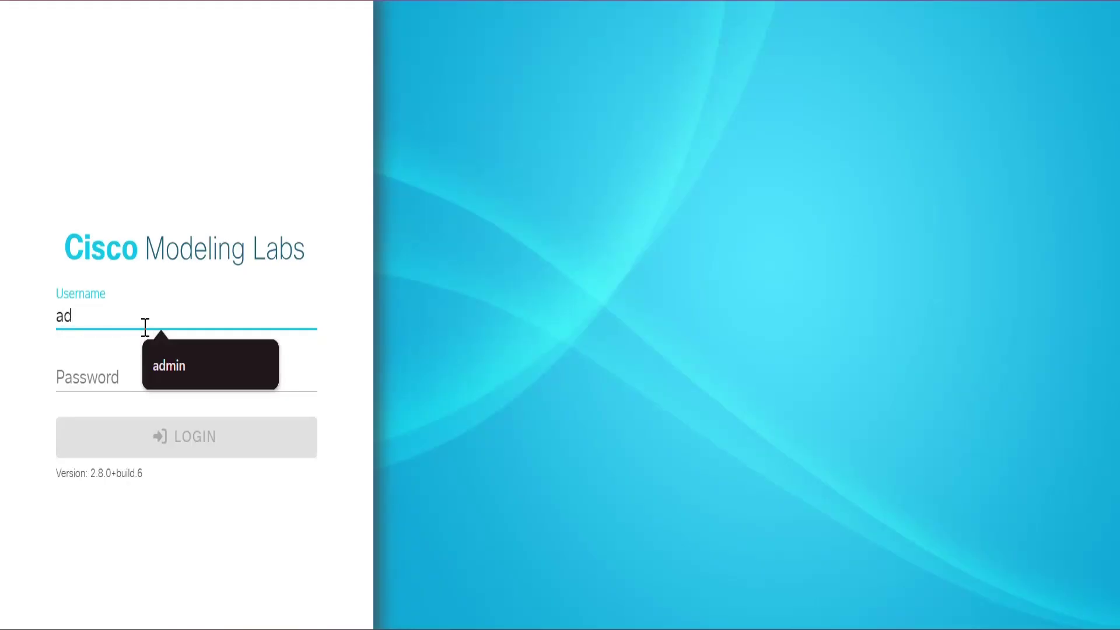
- Complete the admin username, enter the account password, and log in to the CML web interface
{"action": "type", "text": "min"}
{"action": "left_click", "coordinate": [136, 365]}
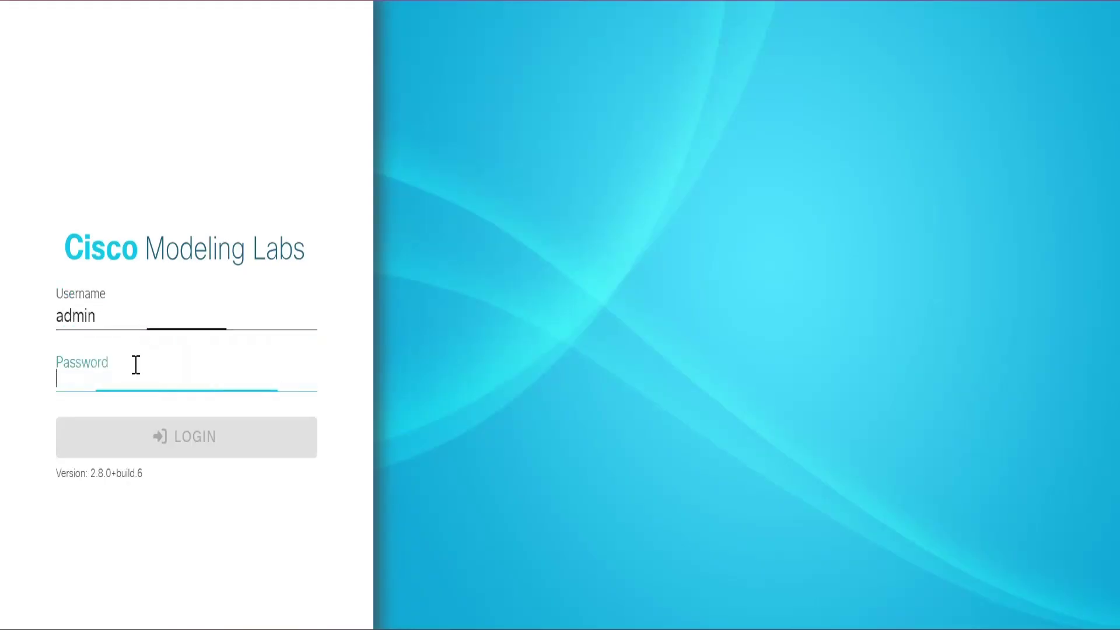
{"action": "type", "text": "*******"}
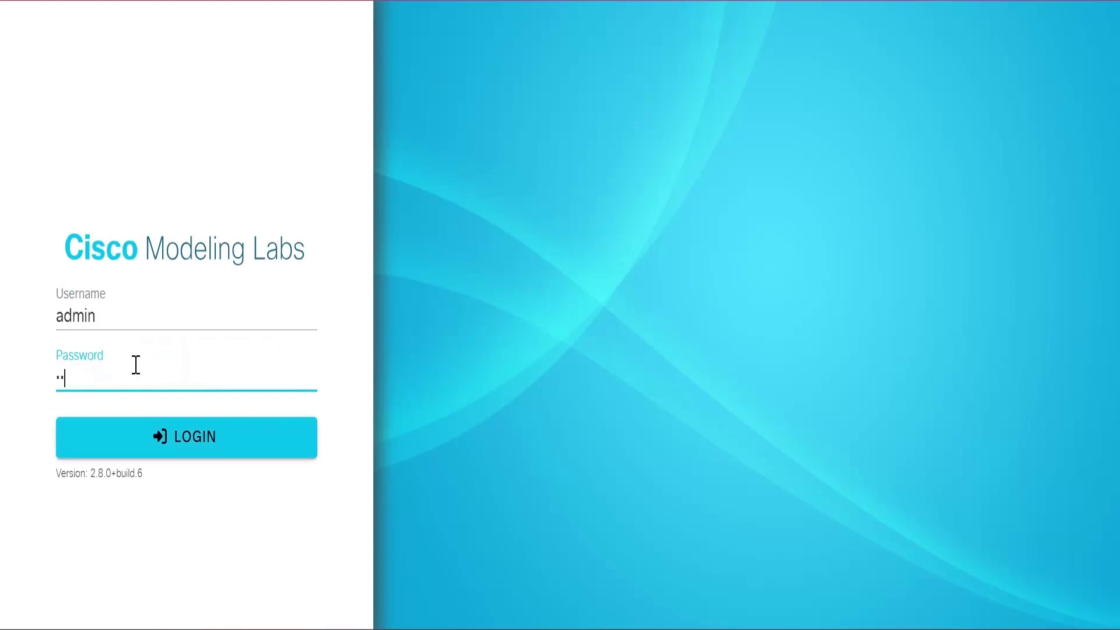
{"action": "type", "text": "***"}
{"action": "left_click", "coordinate": [155, 446]}
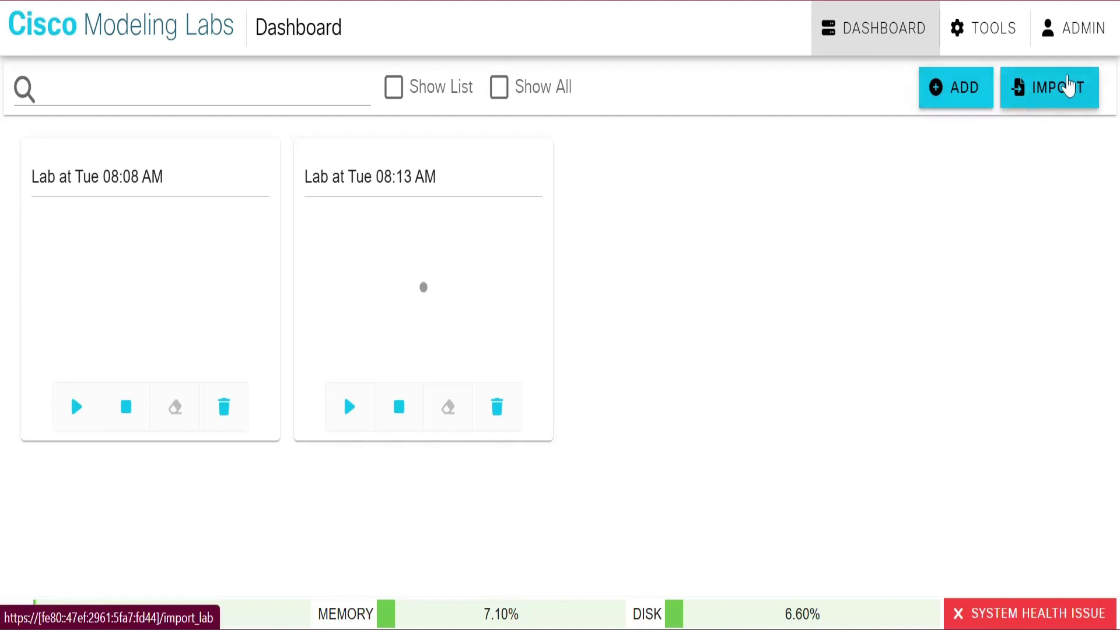
- Add a new empty lab, 'Lab at Tue 09:42 AM', and view its LAB actions in the Workbench
{"action": "left_click", "coordinate": [958, 89]}
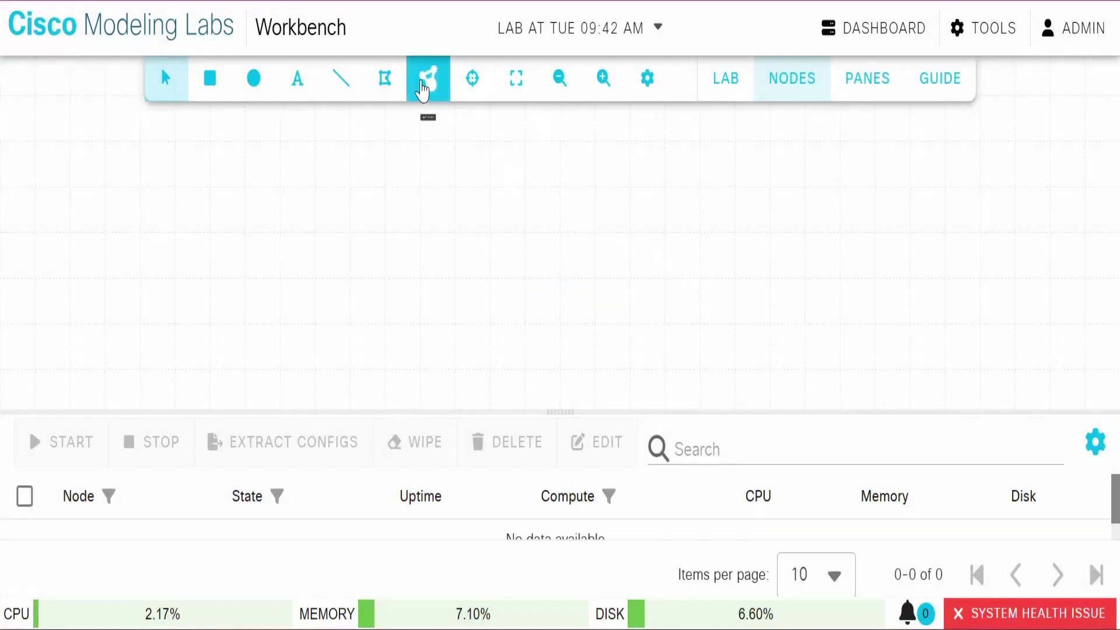
{"action": "left_click", "coordinate": [422, 90]}
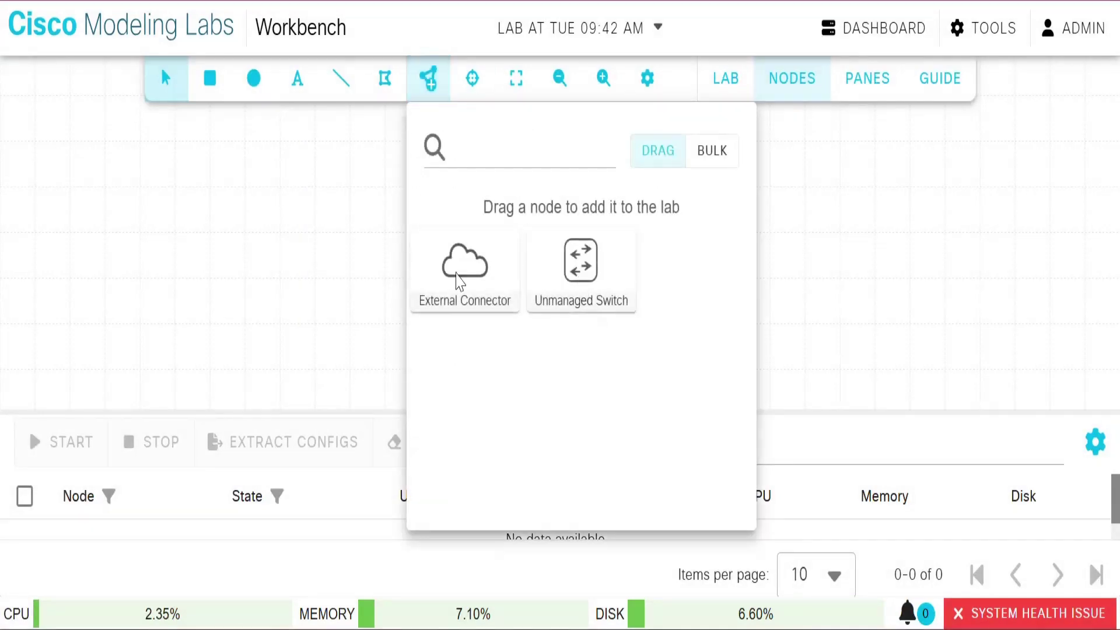
{"action": "left_click", "coordinate": [353, 248]}
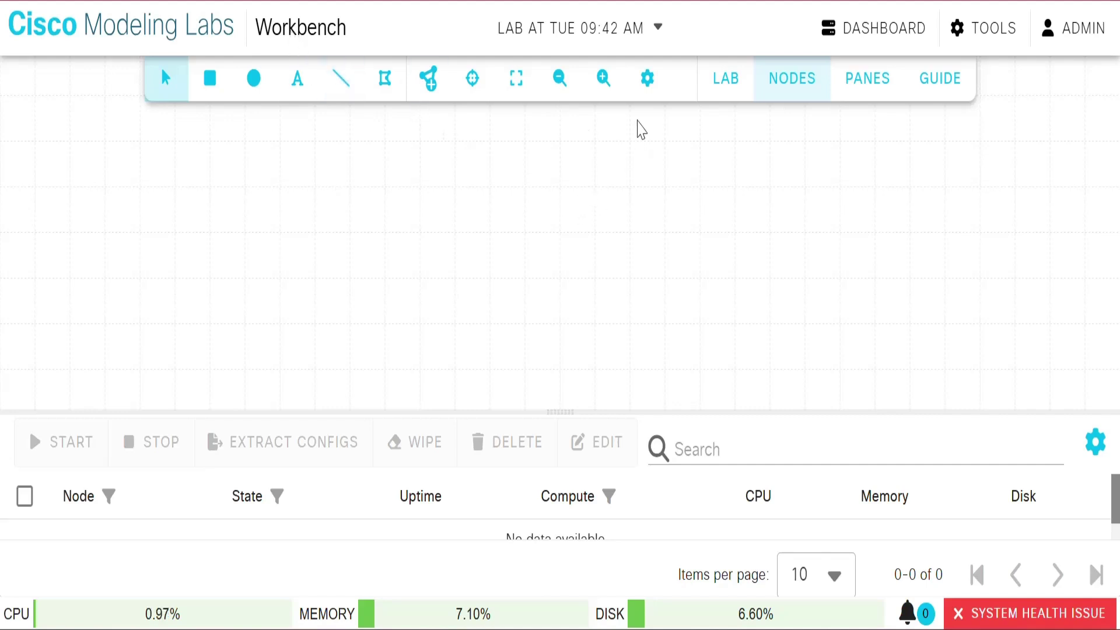
{"action": "left_click", "coordinate": [725, 93]}
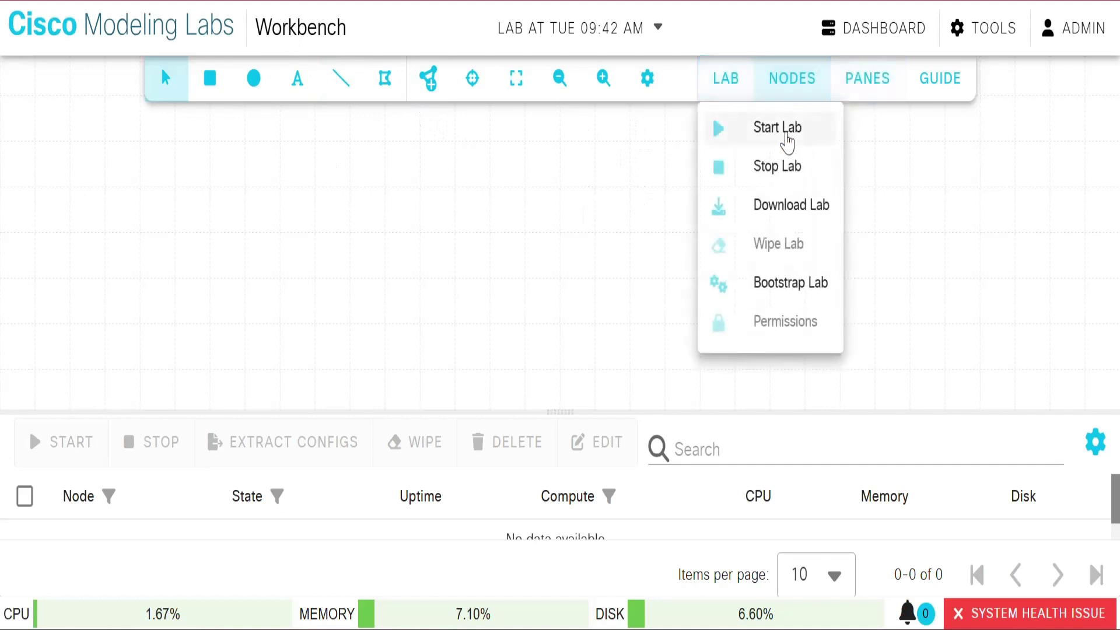